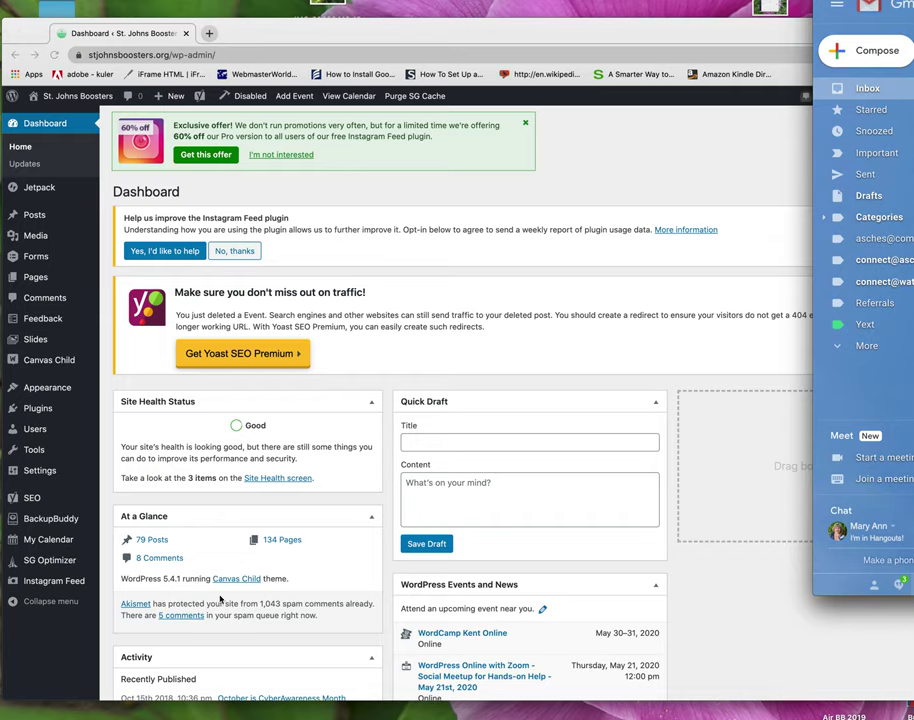
Start a new My Calendar event titled "Card Making with" followed by the instructor's first name and an exclamation mark
left_click(53, 541)
left_click(53, 541)
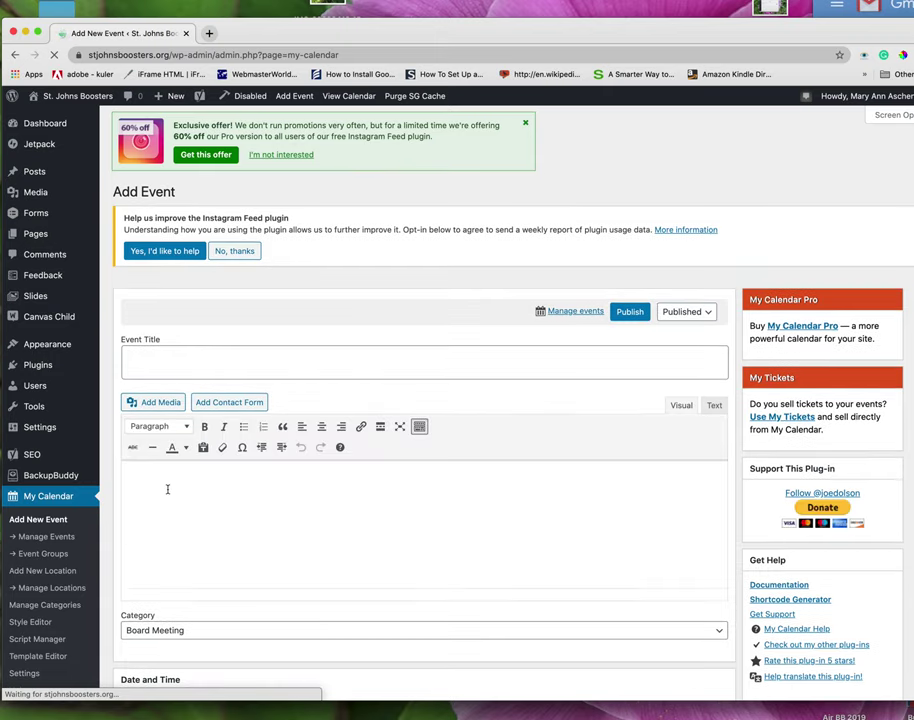
left_click(165, 362)
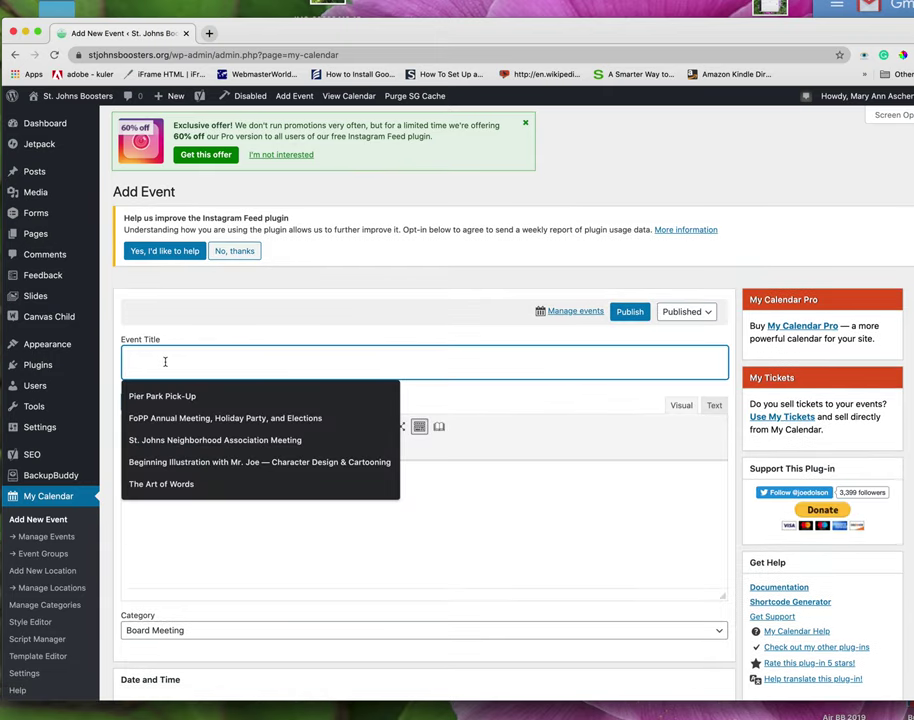
type("C")
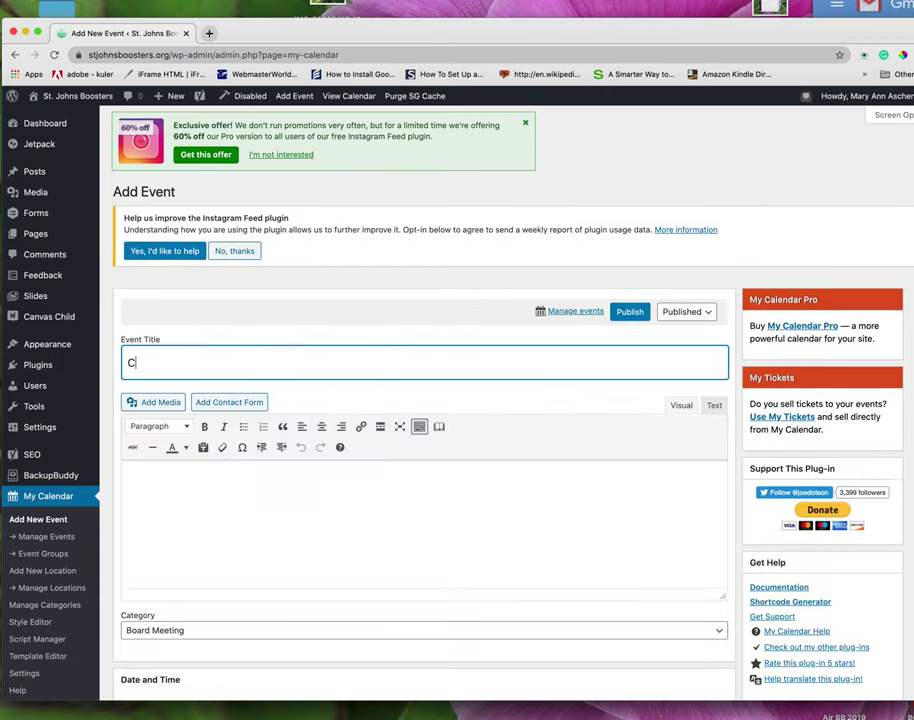
type("ard Making with Lesl")
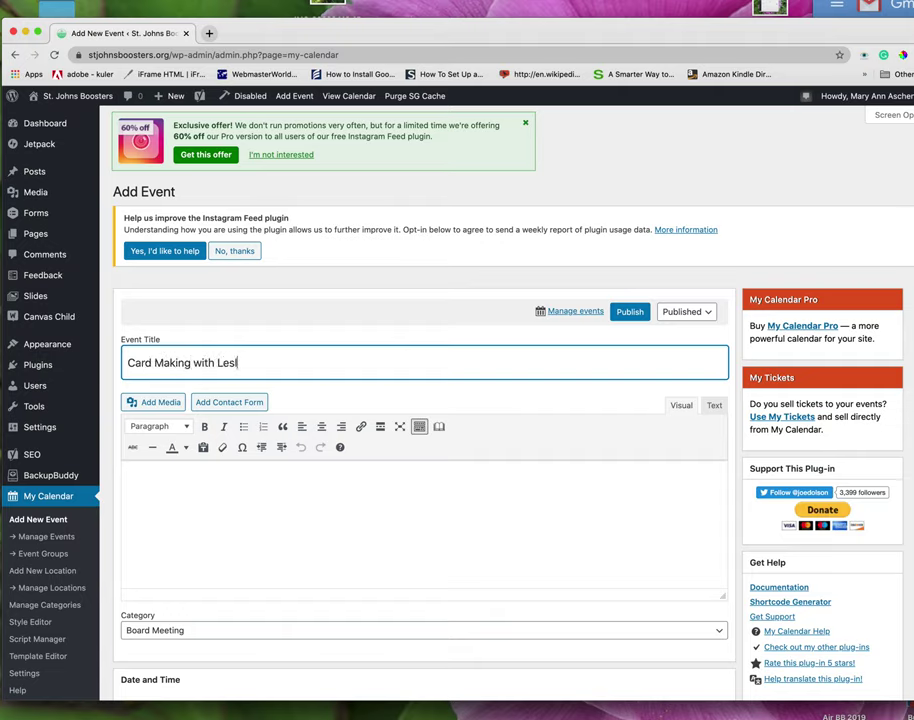
type("ie!")
Paste the homemade card making class description into the event body and replace its italic tags with paragraph tags in the HTML source
left_click(170, 481)
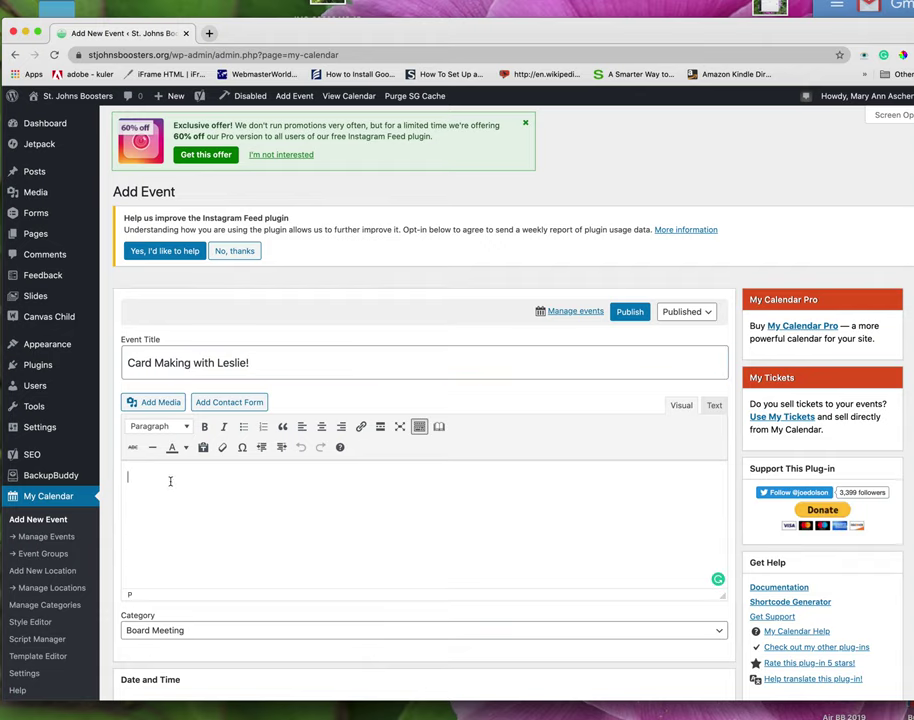
type("Class Description: Let's encourage our kiddos to use their creativity for a good cause! Join Leslie for homemade card making on Wednesday afternoons in May. Students will be encouraged to donate some of their cards to seniors who are isolated at home and receive Meals on Wheels!")
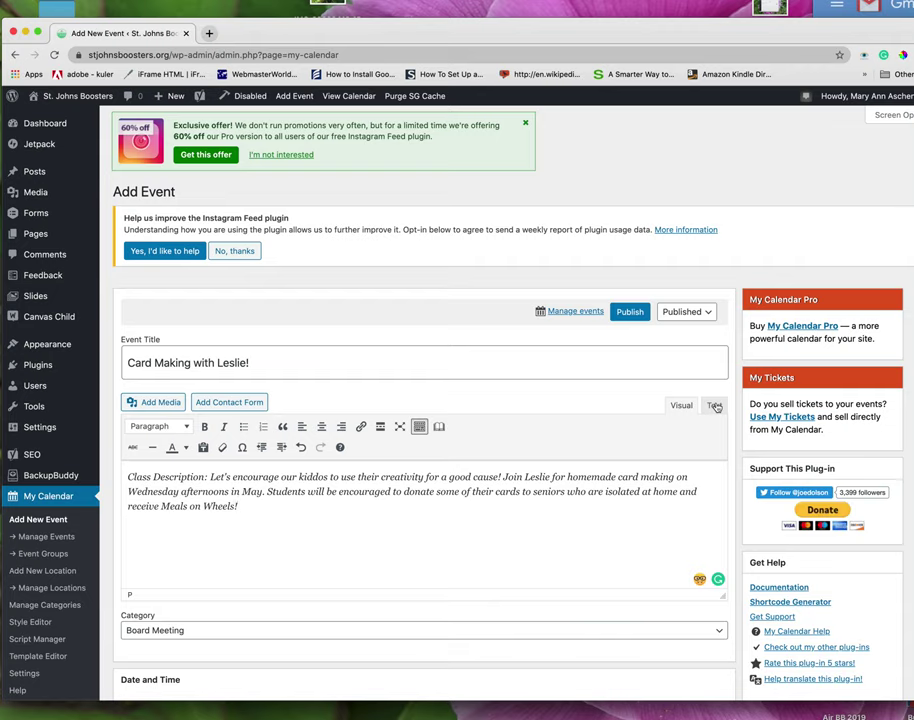
left_click(715, 406)
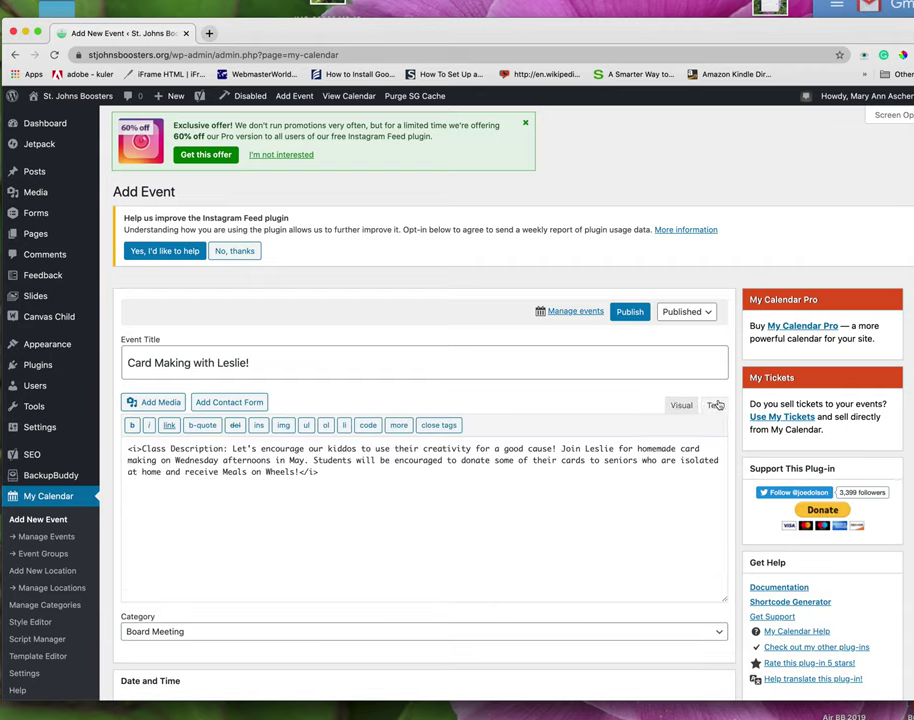
left_click(141, 450)
key("BackSpace")
key("BackSpace")
key("BackSpace")
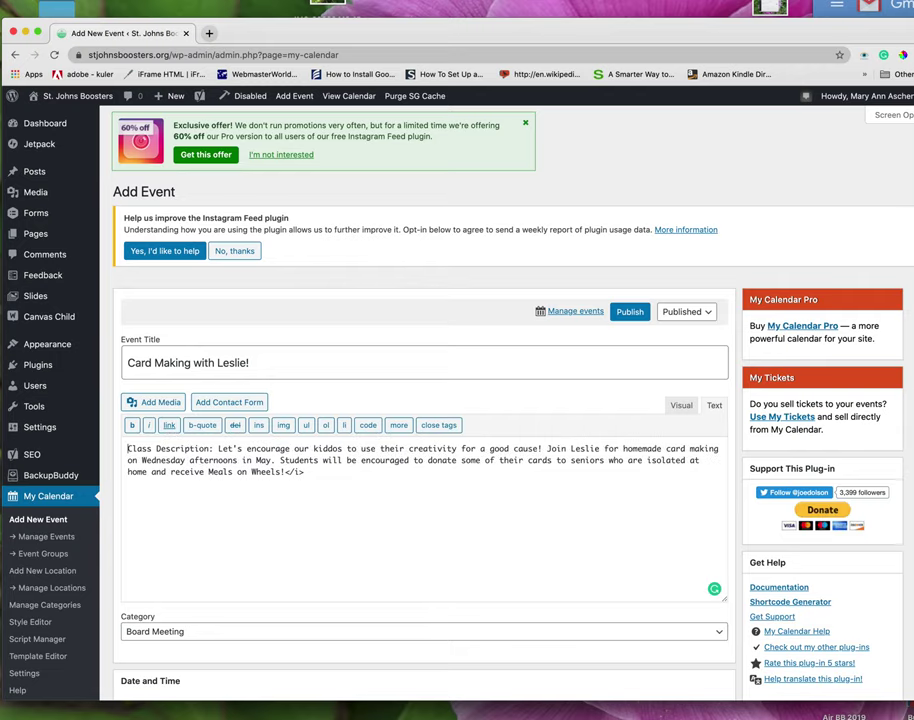
type("<p>")
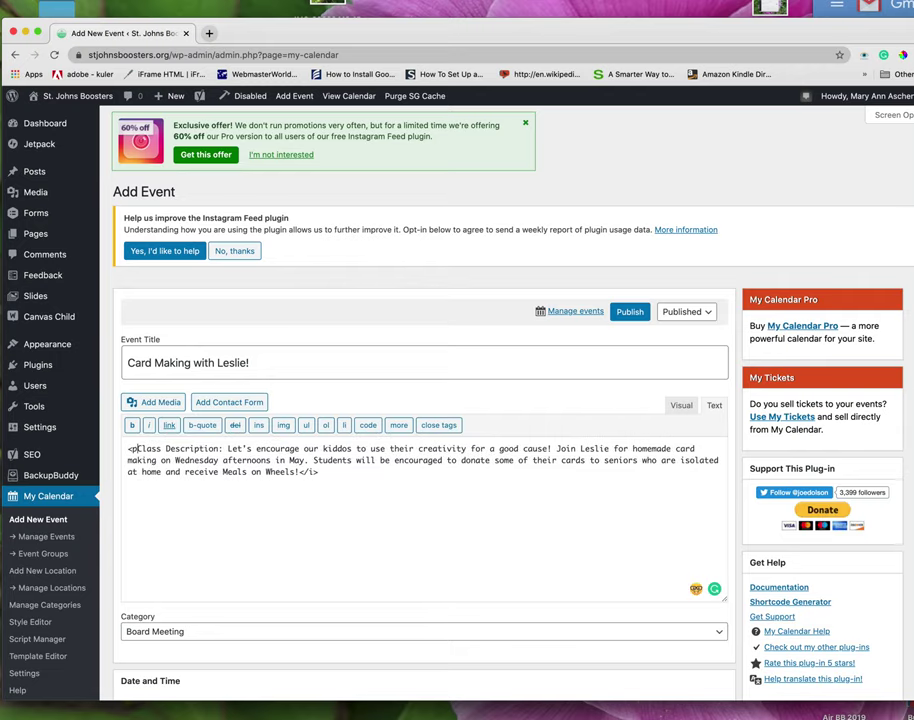
type(">")
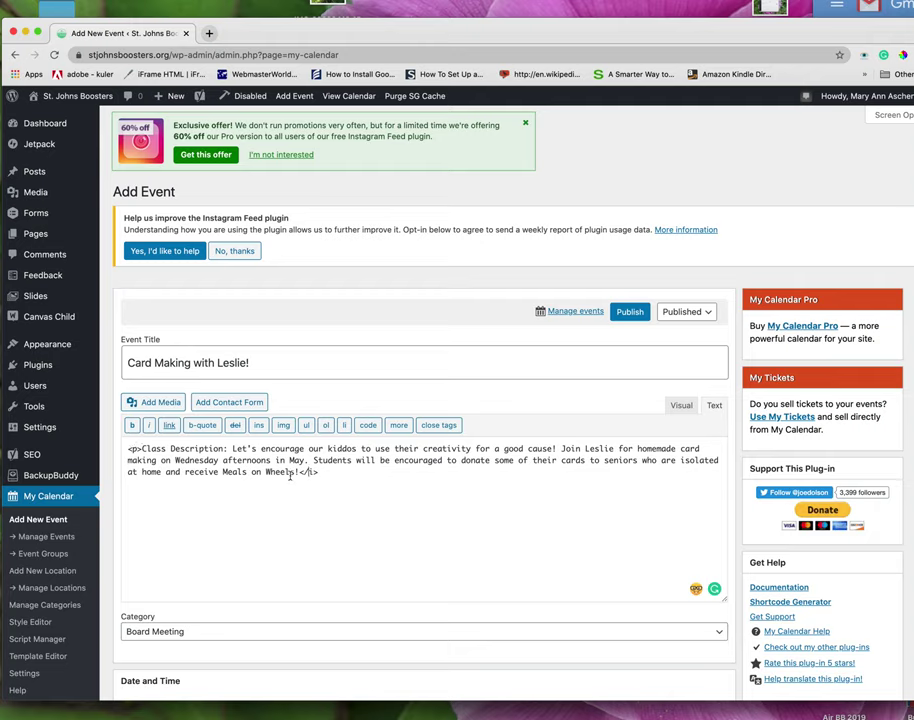
left_click_drag(298, 472, 320, 476)
type("<")
left_click(681, 404)
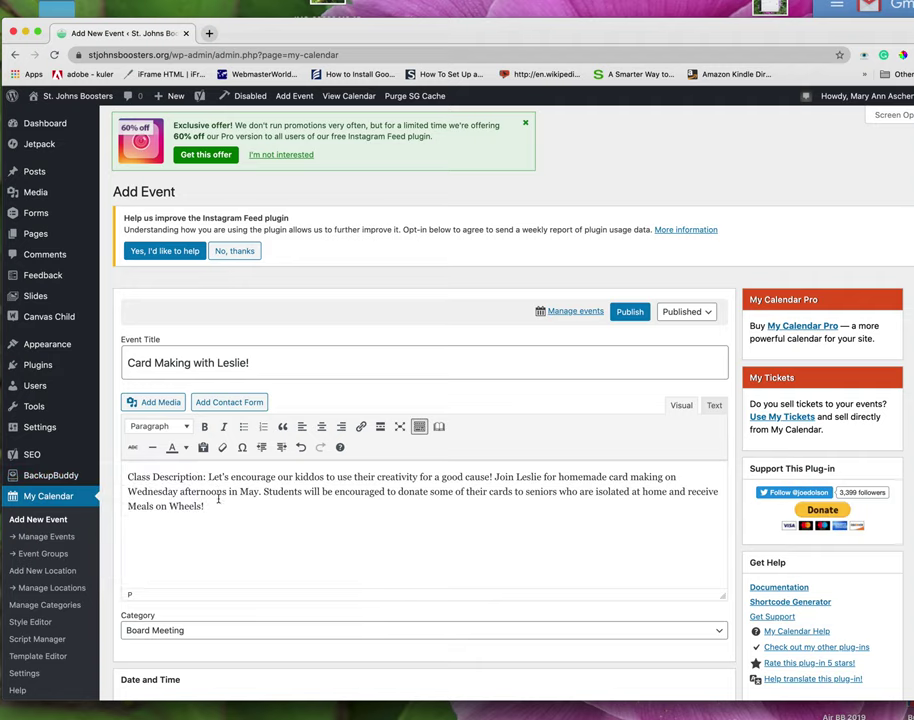
Add the line "Online Class, Ages 5 -11 years" above the class description
left_click(127, 477)
key("Return")
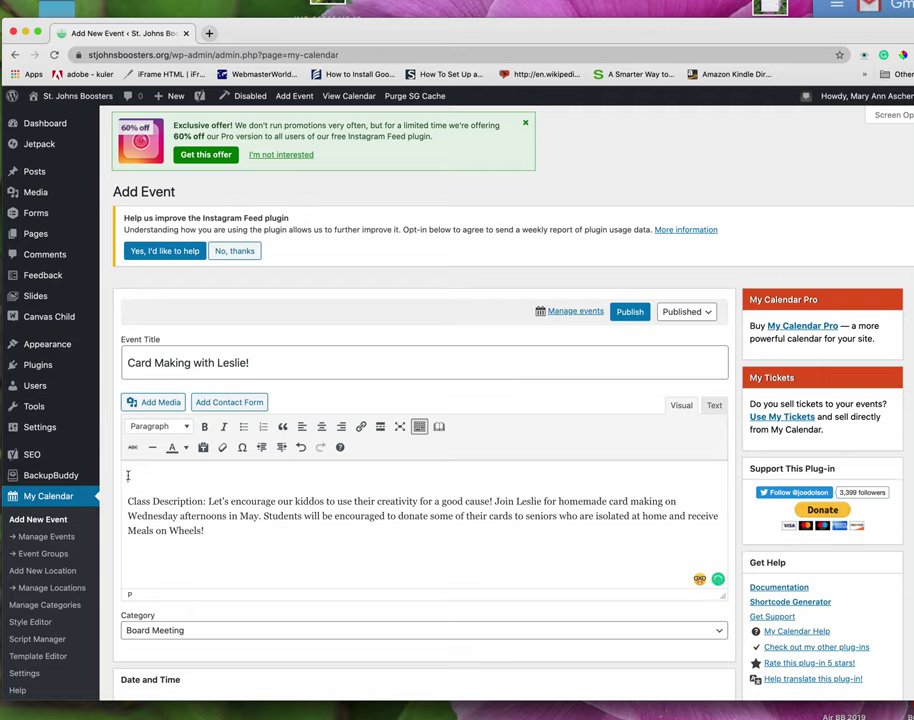
type("Online Class, Ages 5")
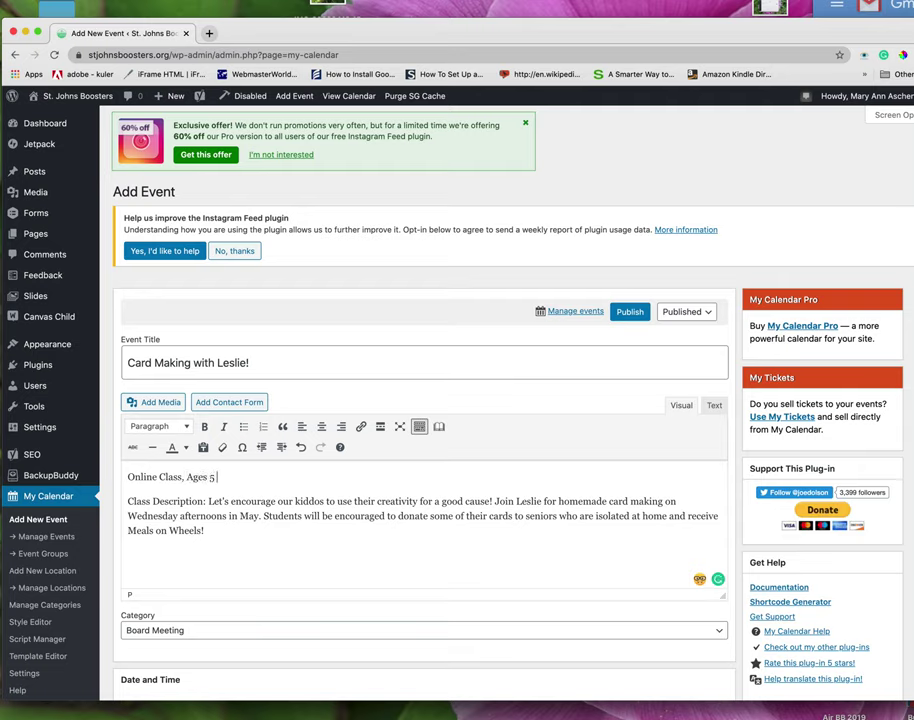
type(" -11 years")
Add a "Link to Register" line below the class description
key("super+Tab")
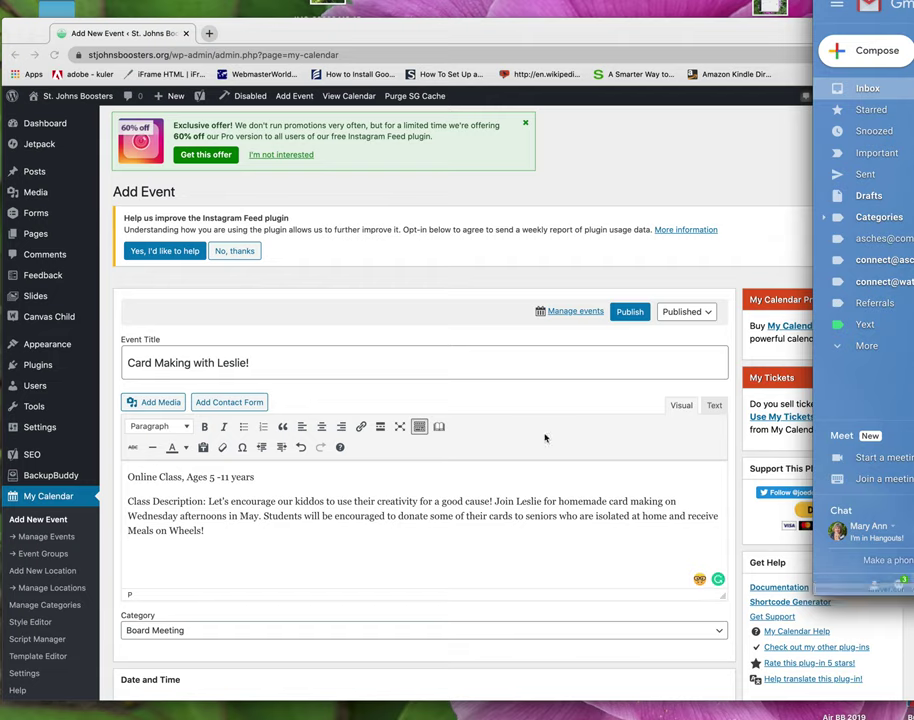
key("super+Tab")
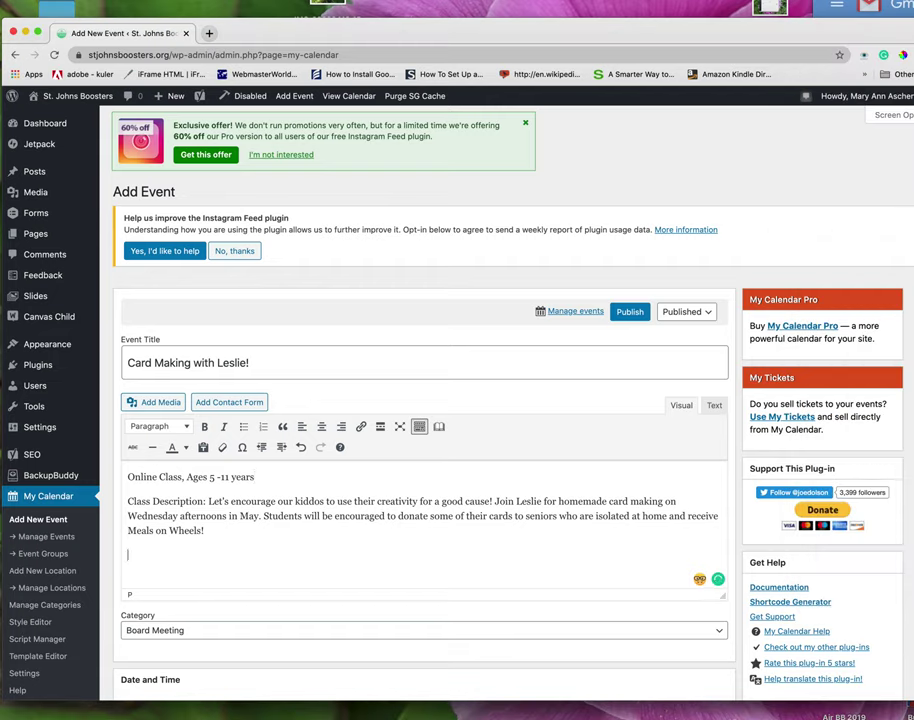
key("Return")
type("Link to Register")
left_click_drag(128, 555, 195, 559)
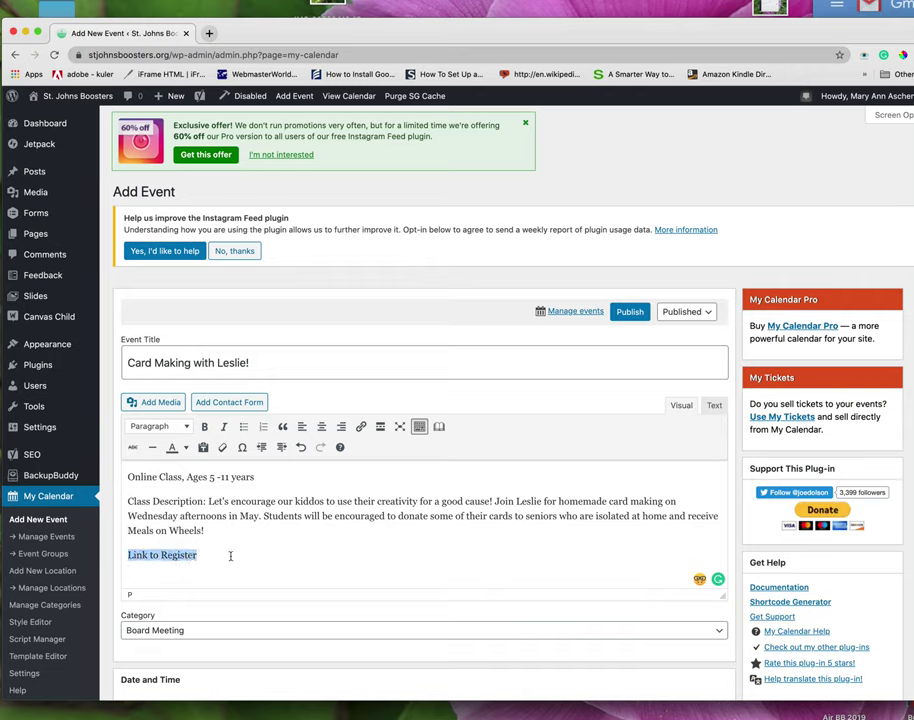
left_click(361, 427)
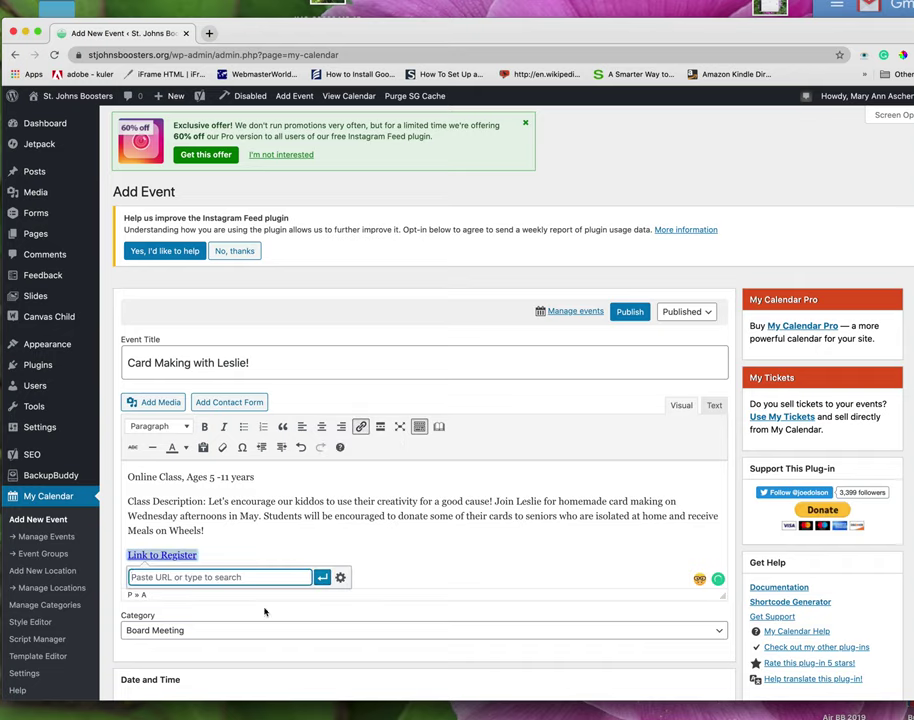
key("super+v")
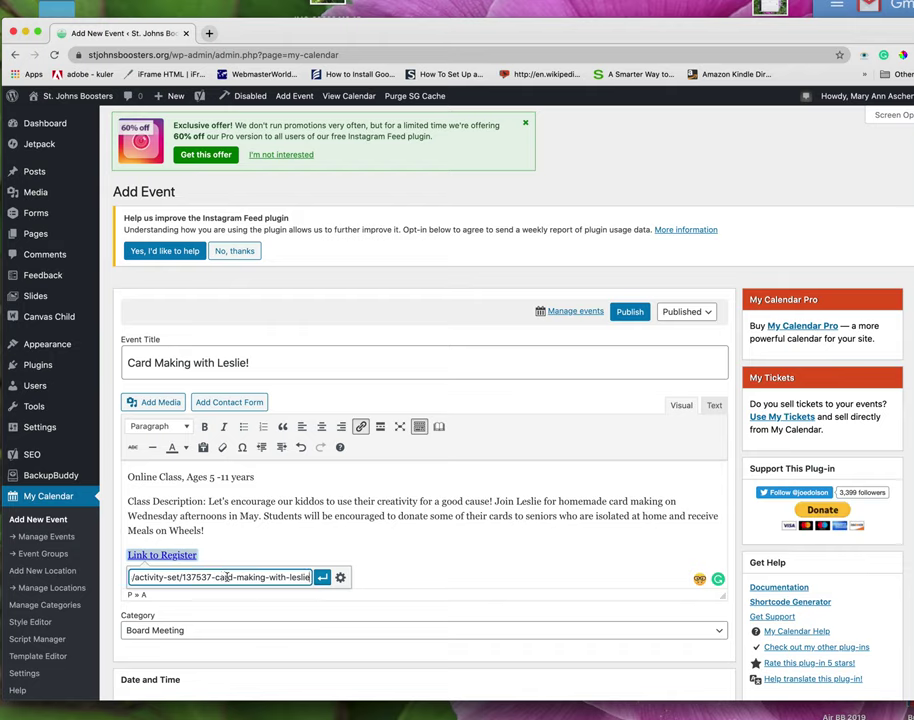
left_click(340, 579)
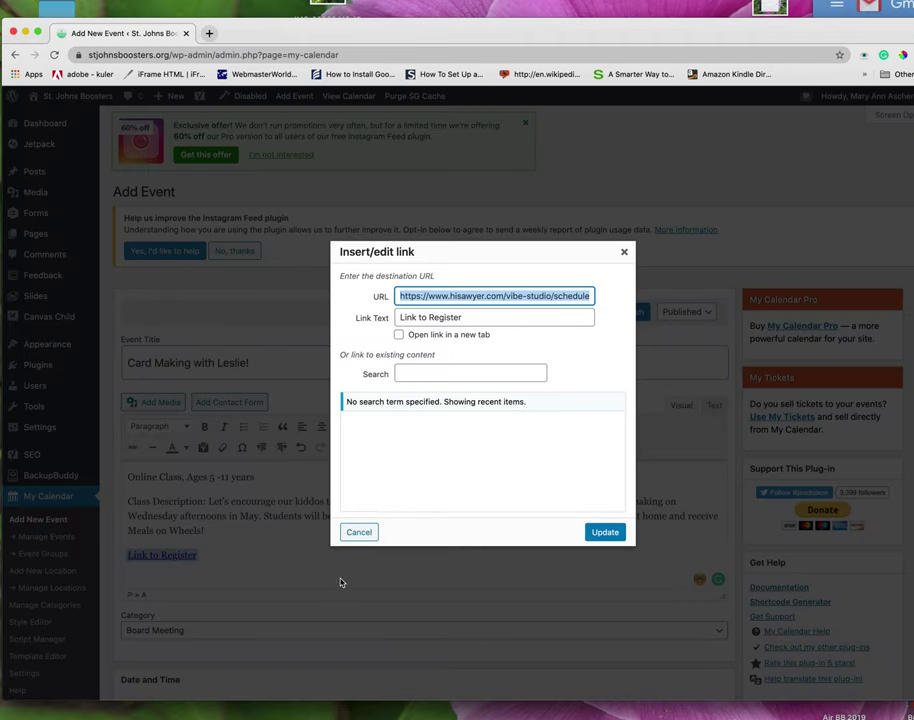
left_click(399, 336)
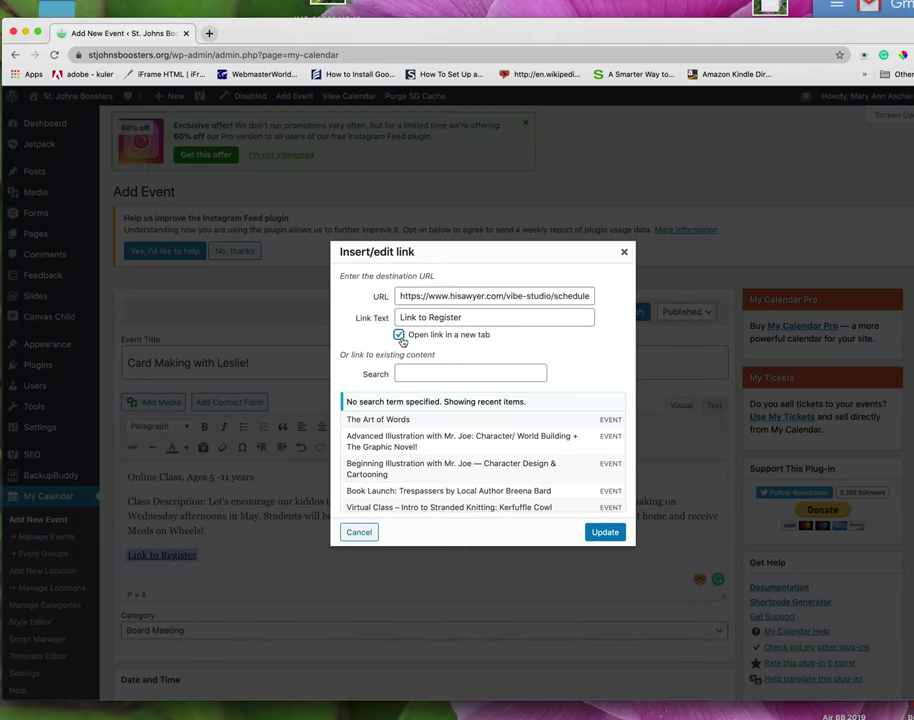
left_click(625, 252)
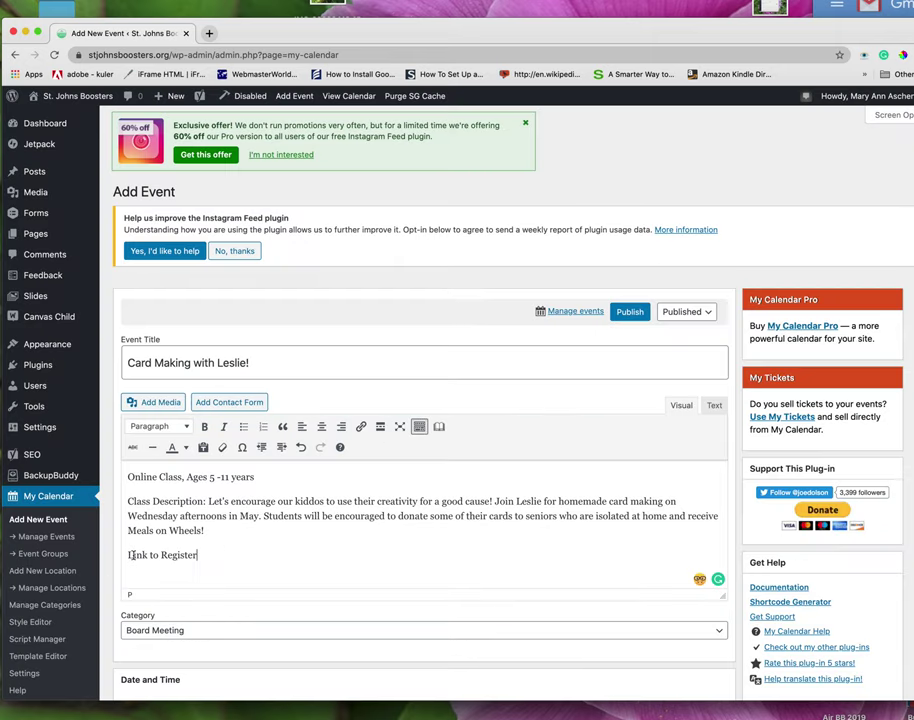
Link the "Link to Register" text to the copied hisawyer.com class page and make it open in a new tab
left_click_drag(128, 556, 201, 559)
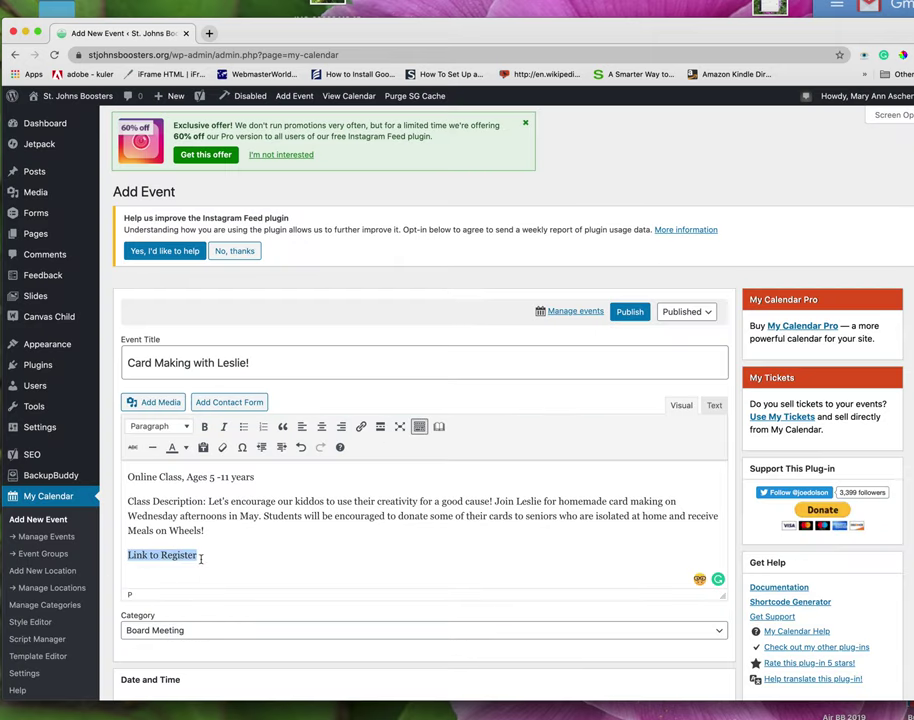
left_click(360, 427)
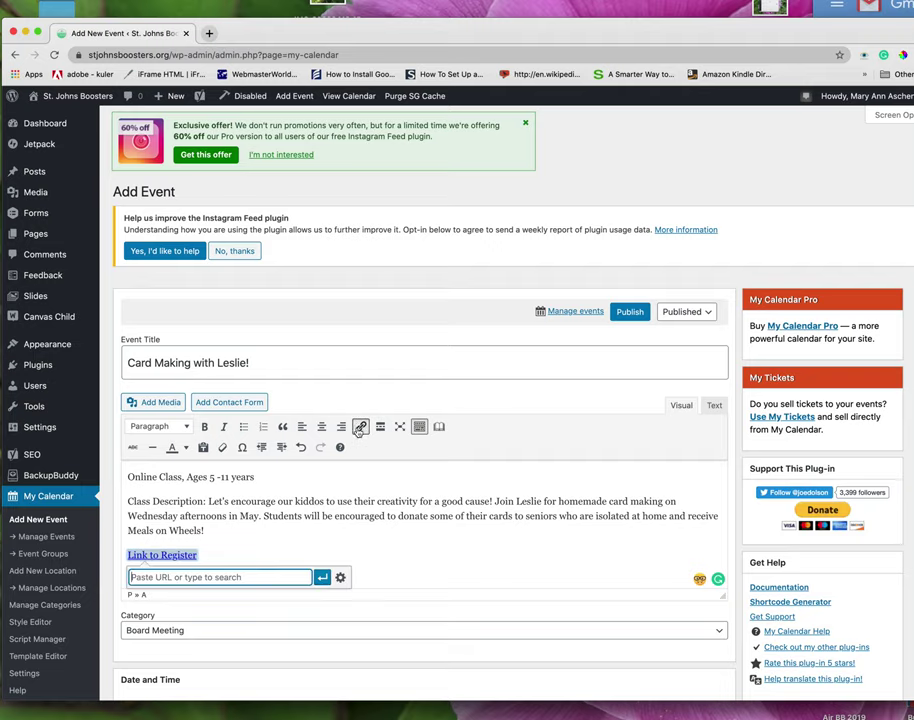
key("super+v")
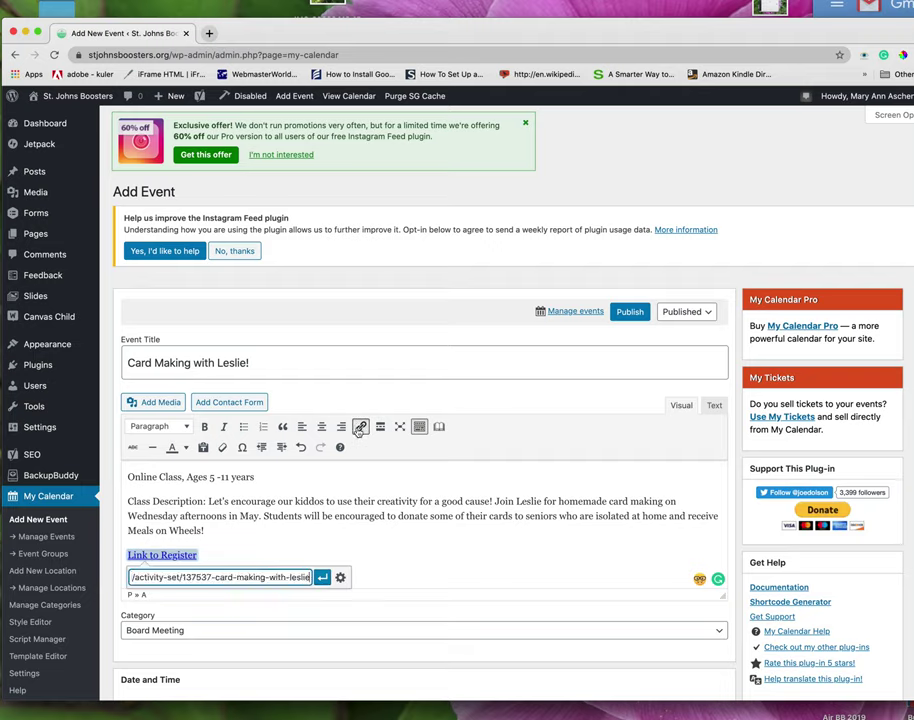
left_click(340, 579)
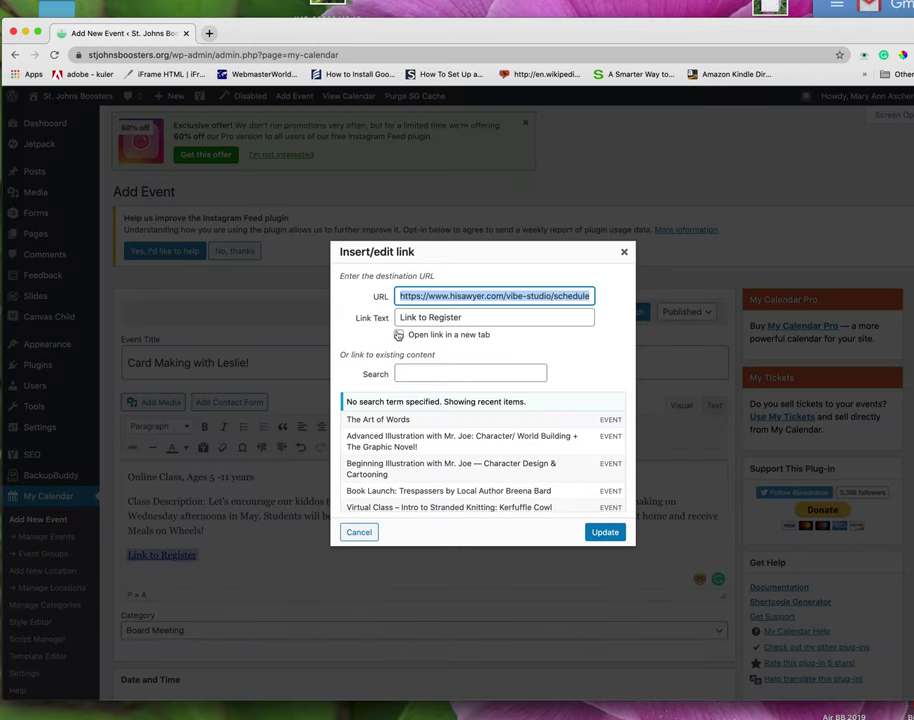
left_click(399, 335)
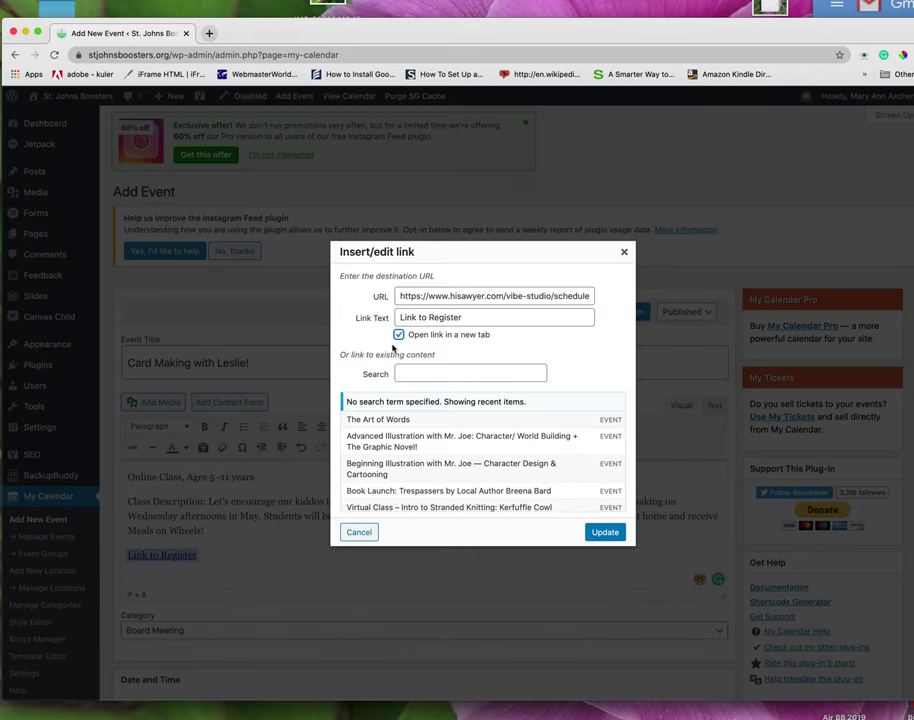
left_click(605, 533)
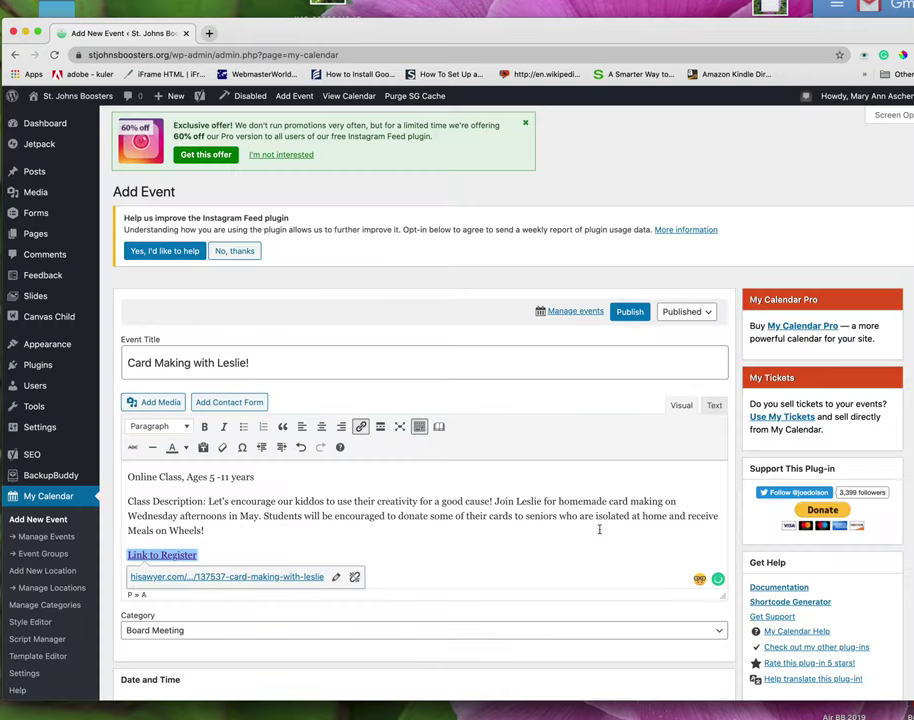
left_click(238, 552)
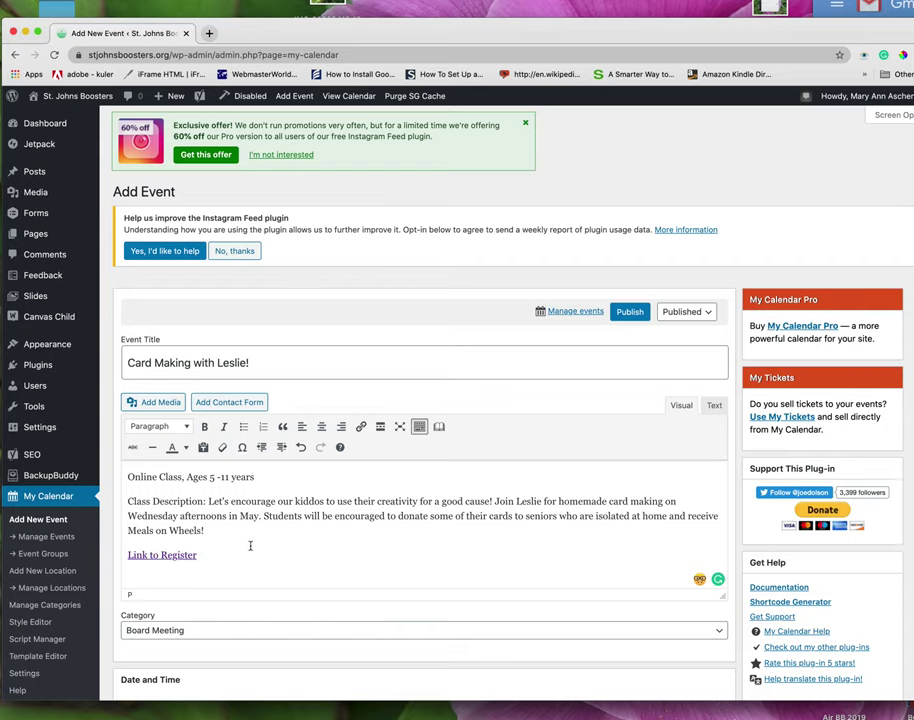
Set the event's category to Local Business Events
scroll(250, 547, "down", 2)
scroll(250, 549, "down", 1)
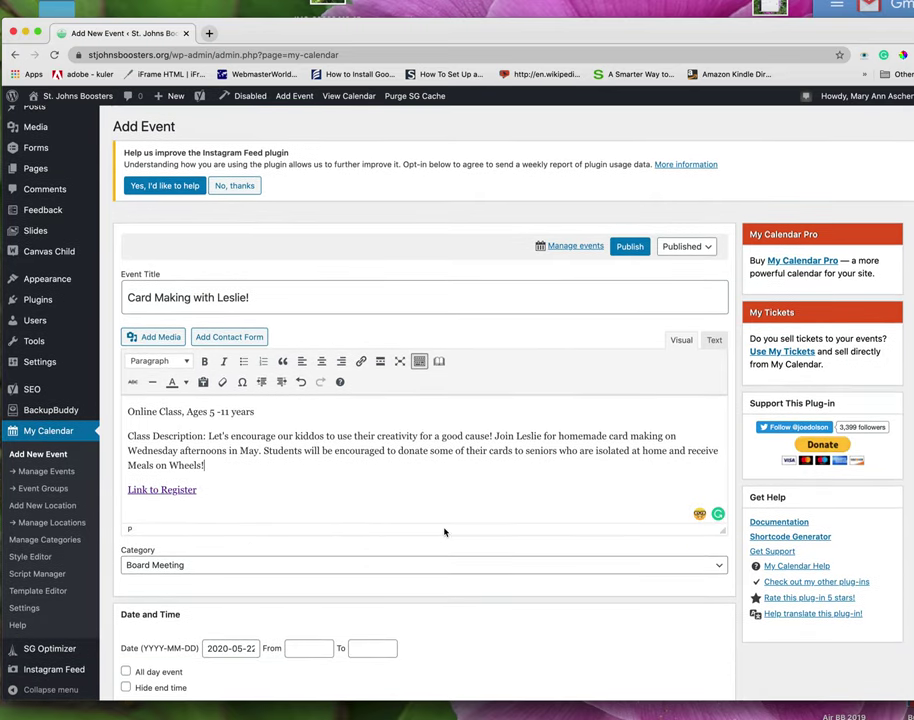
left_click(718, 566)
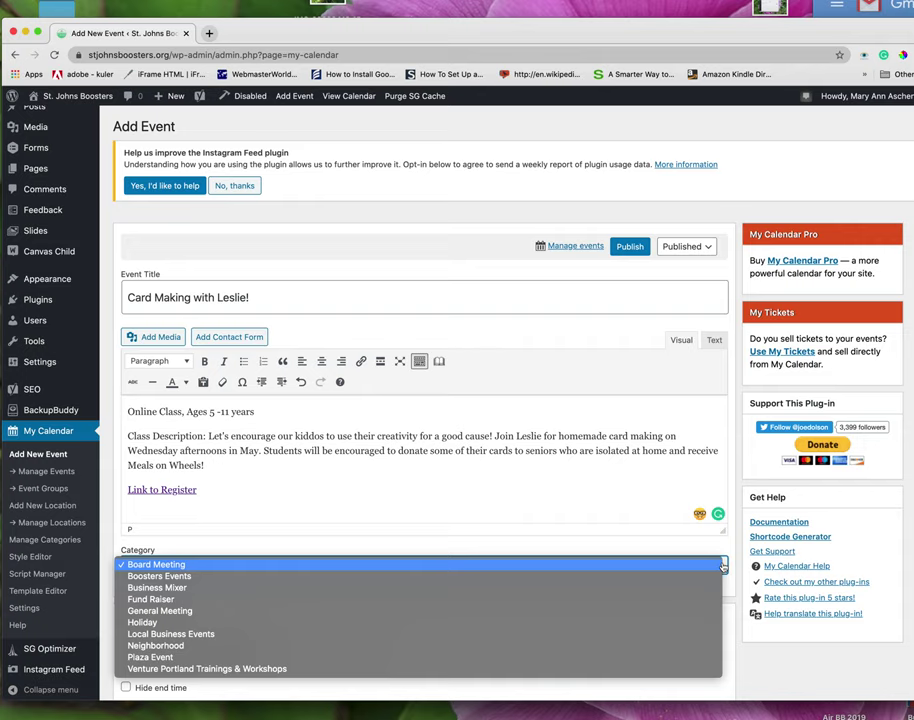
left_click(526, 638)
Set the event's start date to 2020-05-27
scroll(567, 551, "down", 4)
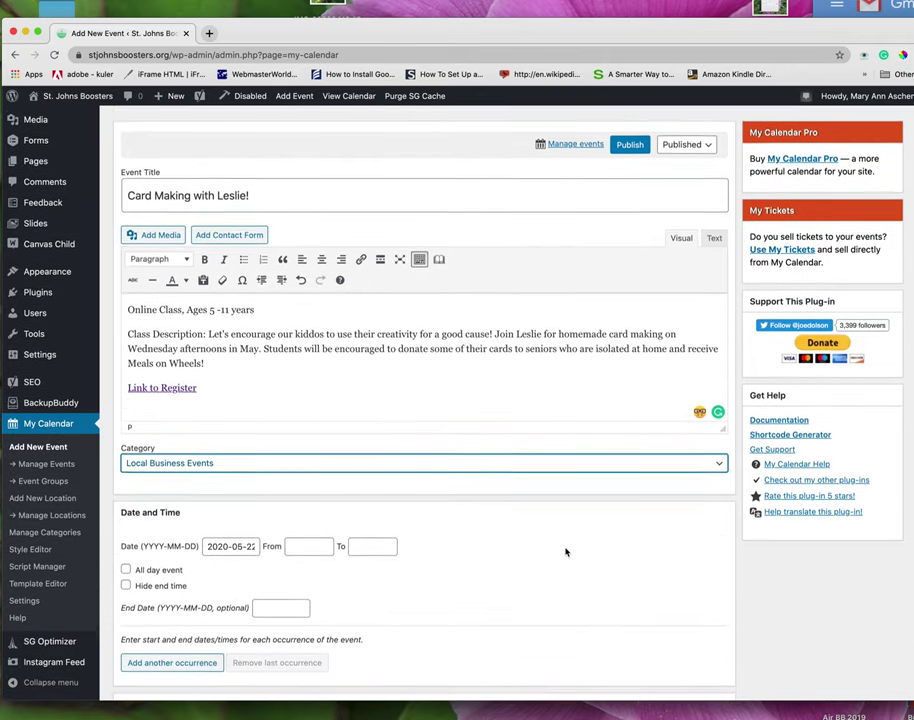
left_click(241, 526)
left_click(241, 526)
left_click(241, 526)
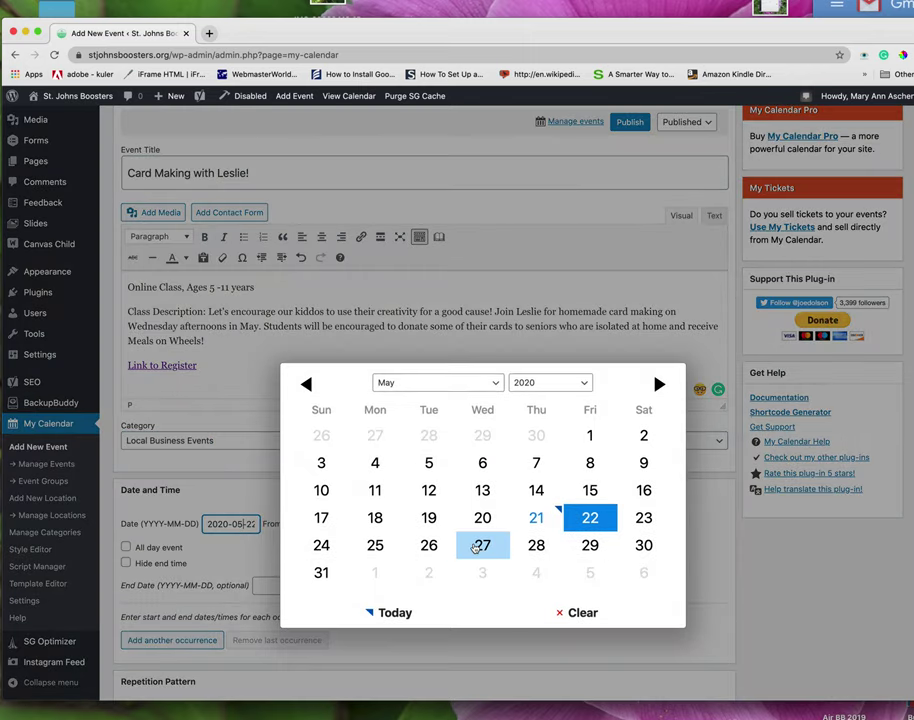
left_click(476, 547)
Set the event's start time to 3:30 PM and its end time to 4:30 PM
left_click(305, 525)
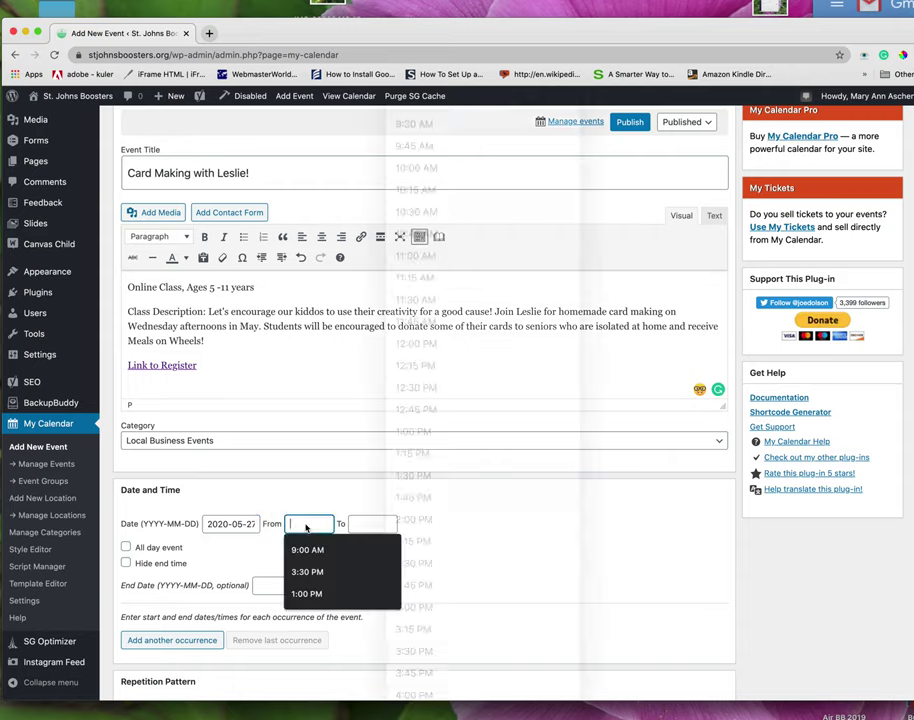
left_click(306, 525)
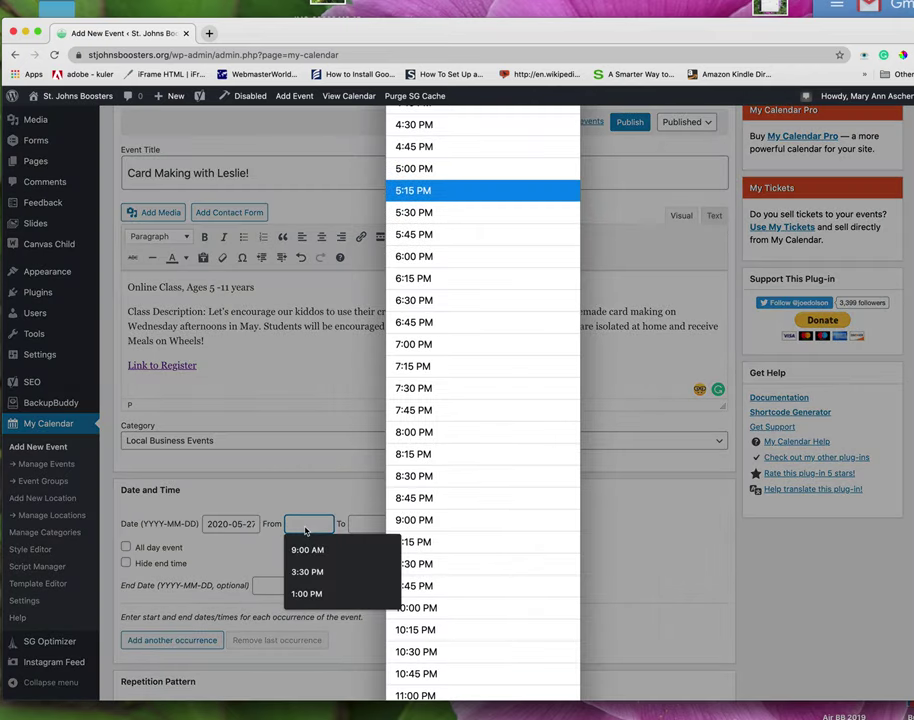
scroll(400, 393, "up", 2)
scroll(400, 393, "up", 2)
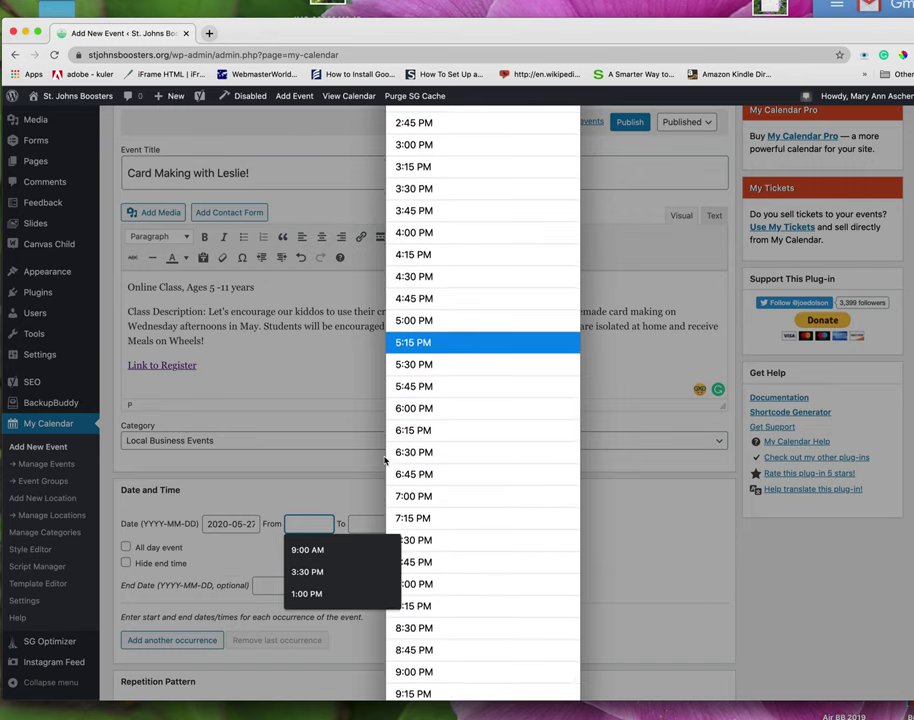
left_click(395, 186)
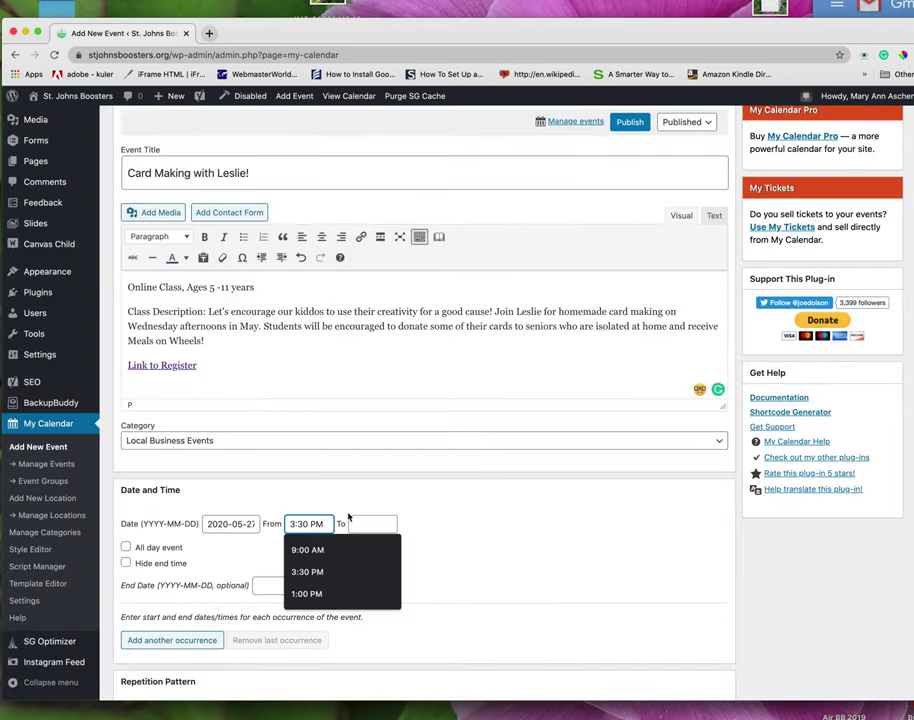
left_click(362, 524)
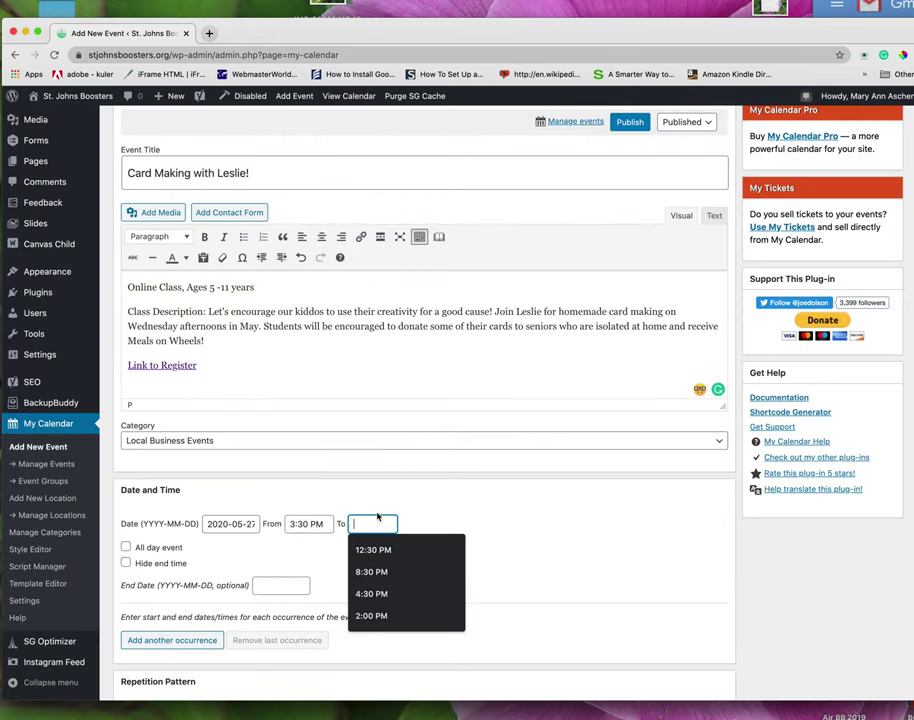
left_click(369, 524)
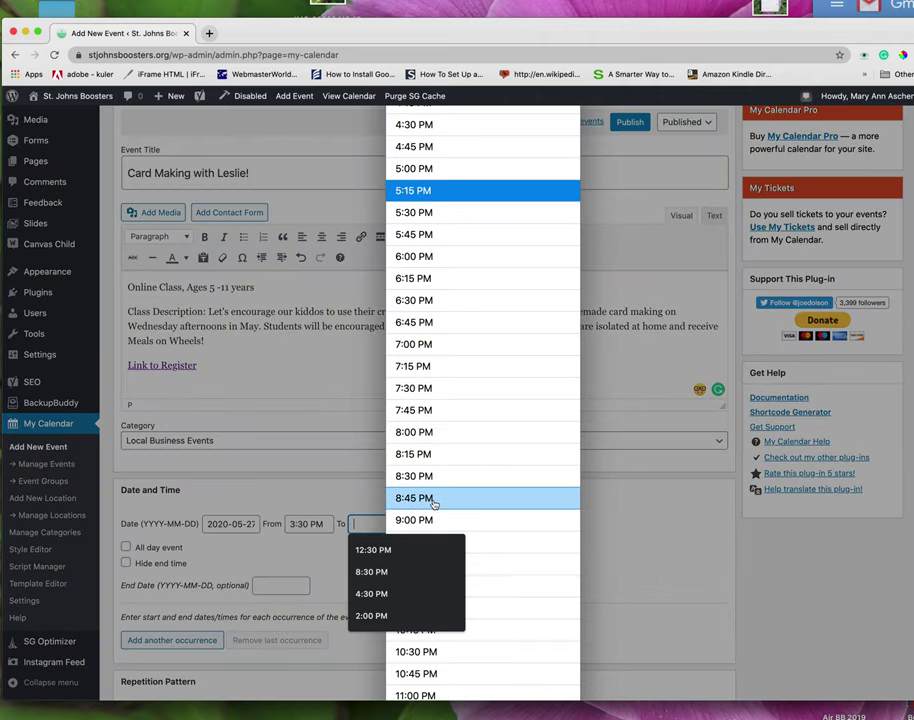
left_click(418, 125)
Set the event's repetition pattern to repeat 3 times, every 1 week
scroll(447, 366, "down", 3)
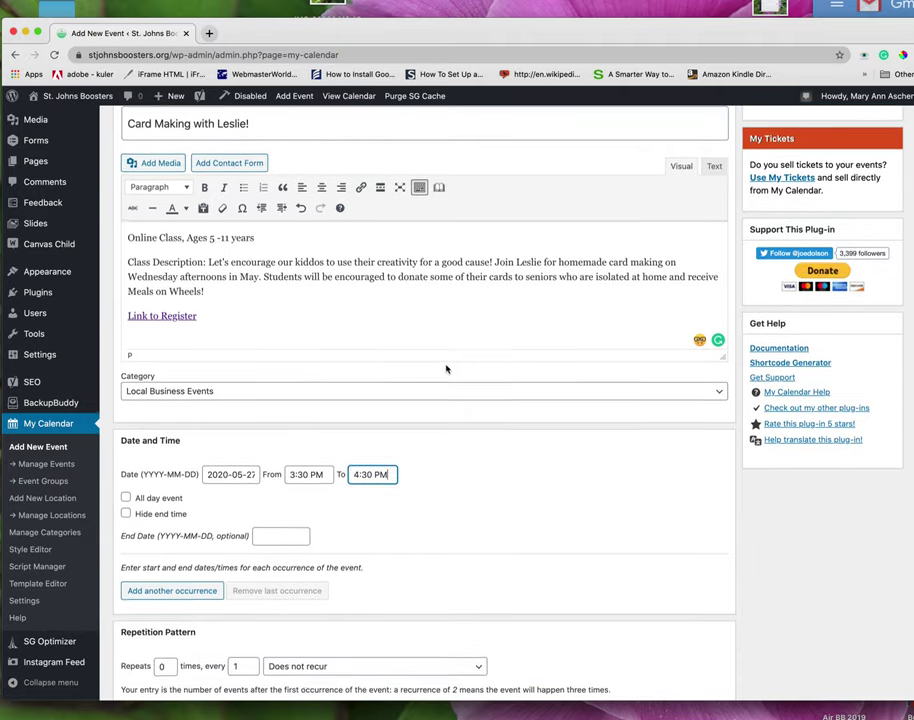
scroll(436, 366, "down", 2)
scroll(434, 369, "down", 2)
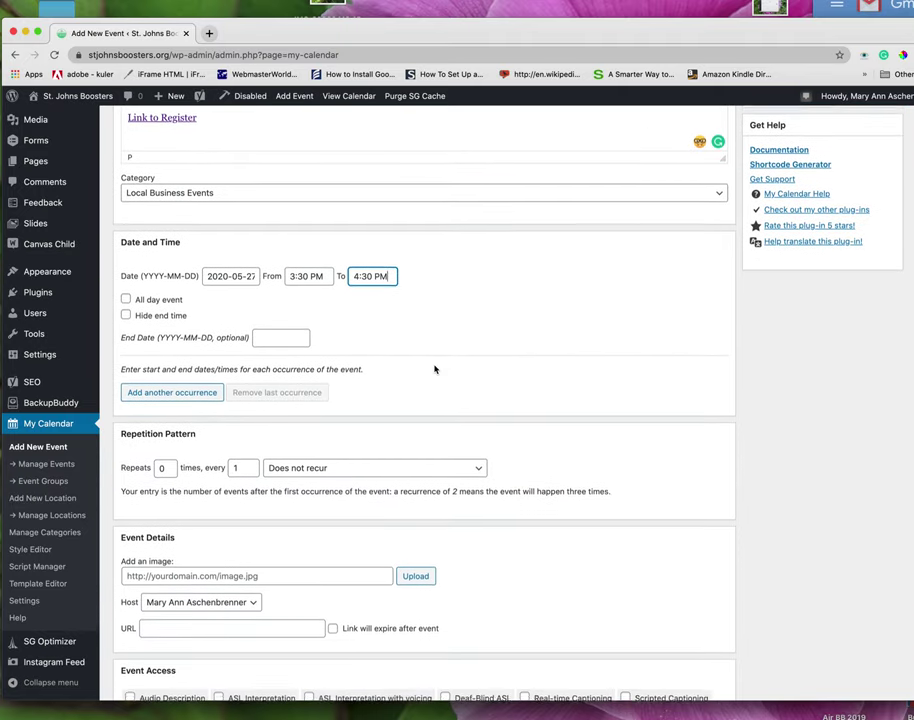
scroll(435, 369, "down", 1)
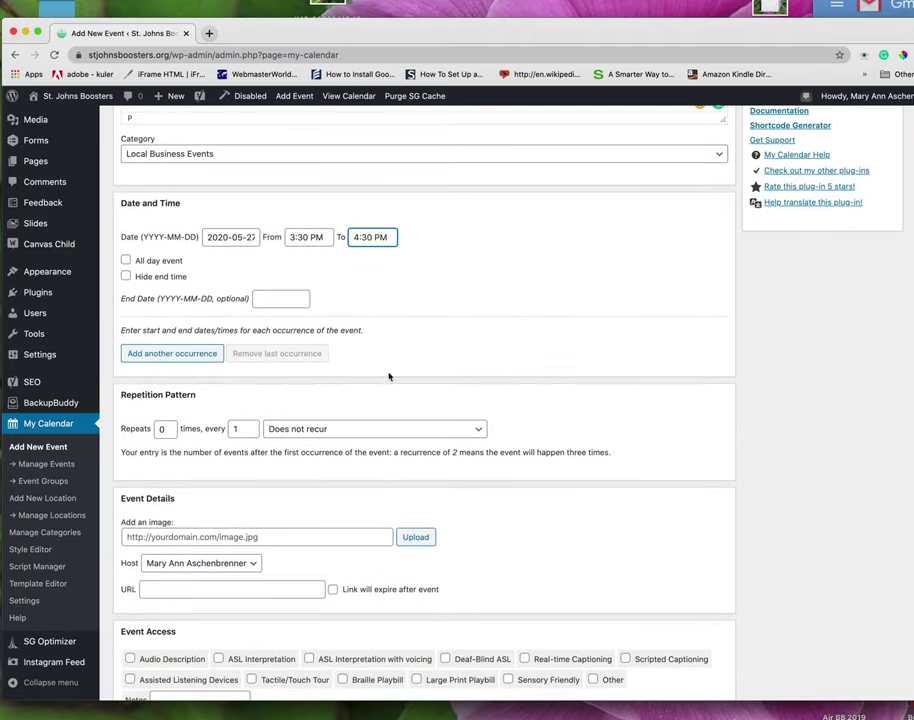
left_click(166, 429)
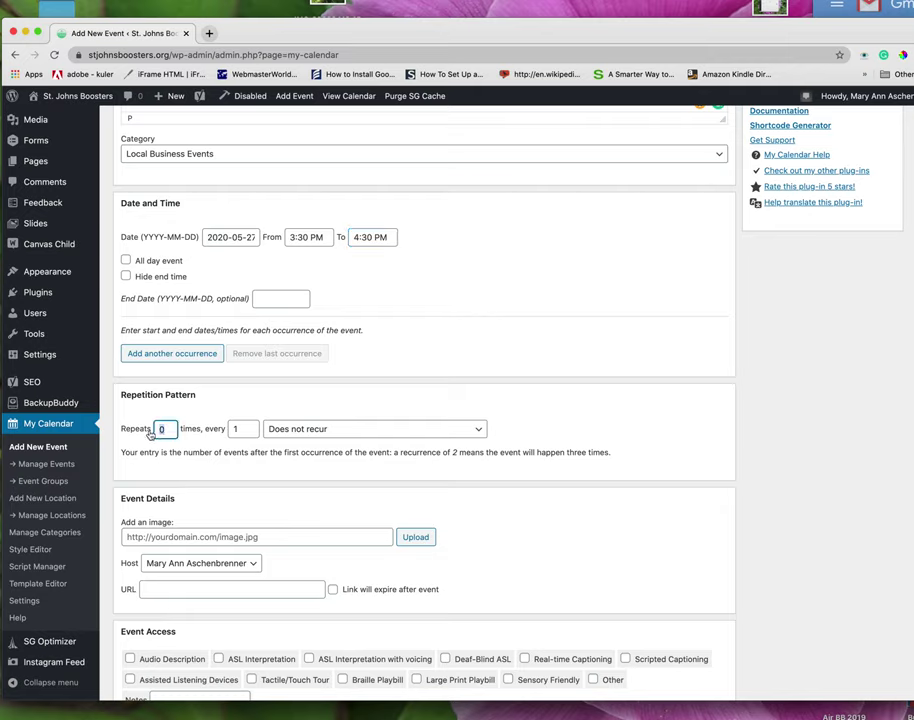
key("BackSpace")
type("3")
left_click(481, 429)
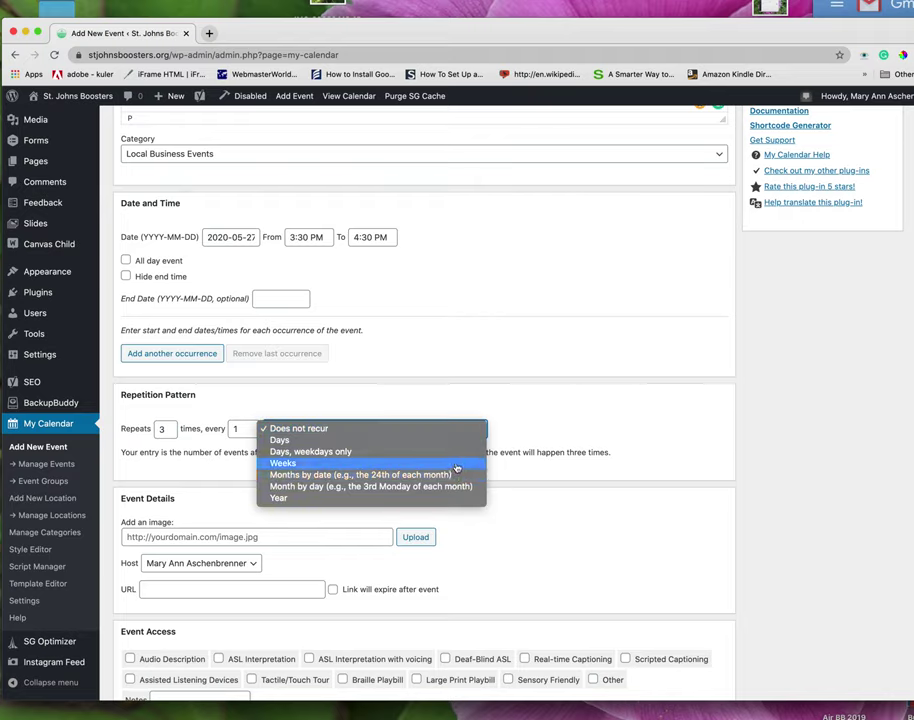
left_click(456, 467)
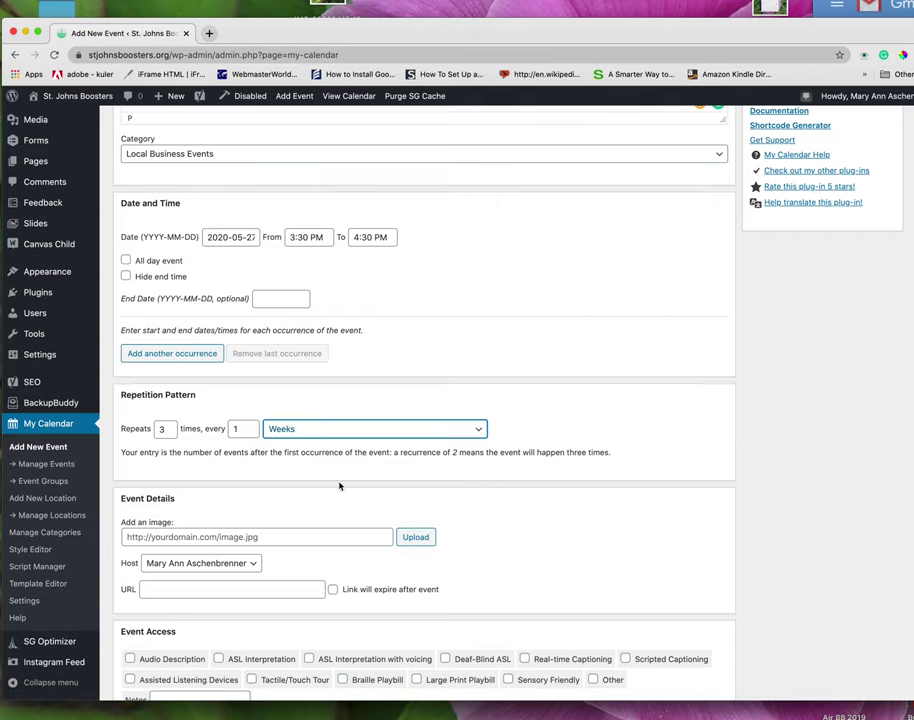
Paste the copied hisawyer.com card making class address as the event's URL in the event details
scroll(302, 502, "down", 1)
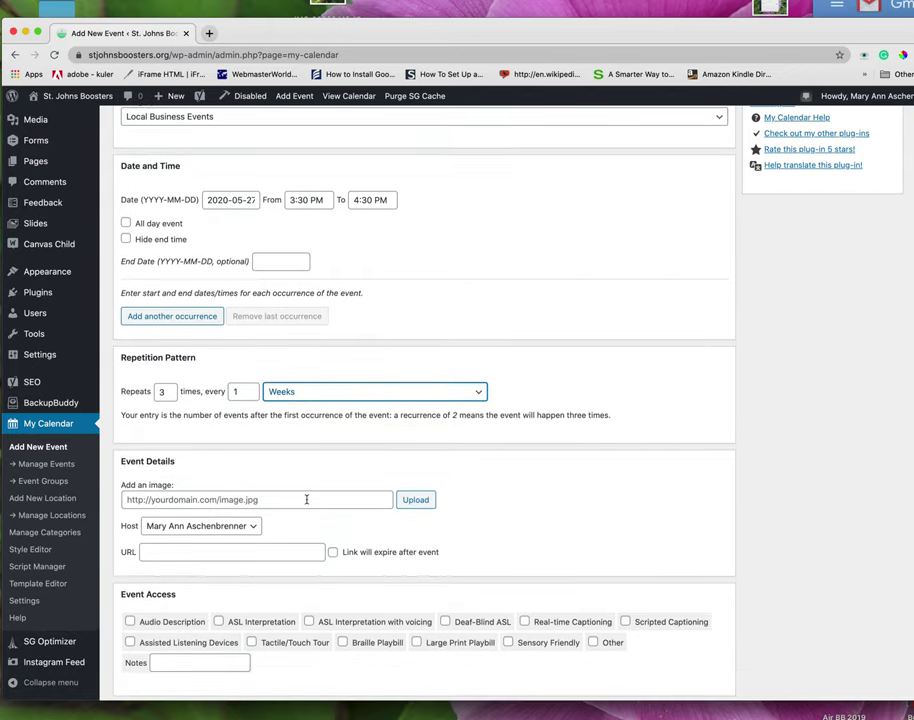
left_click(279, 551)
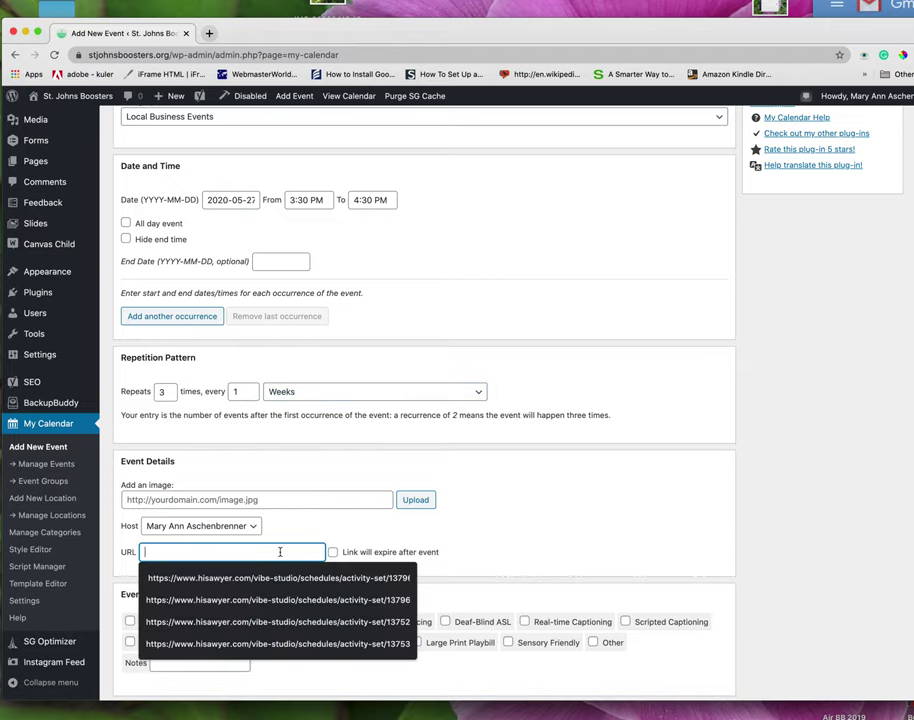
key("super+v")
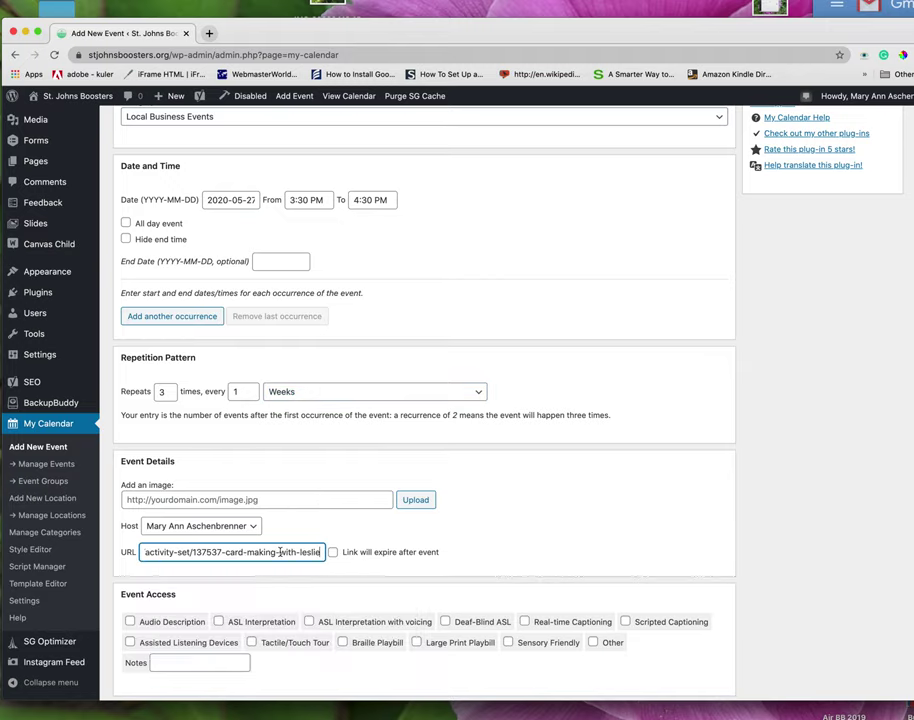
scroll(440, 555, "down", 2)
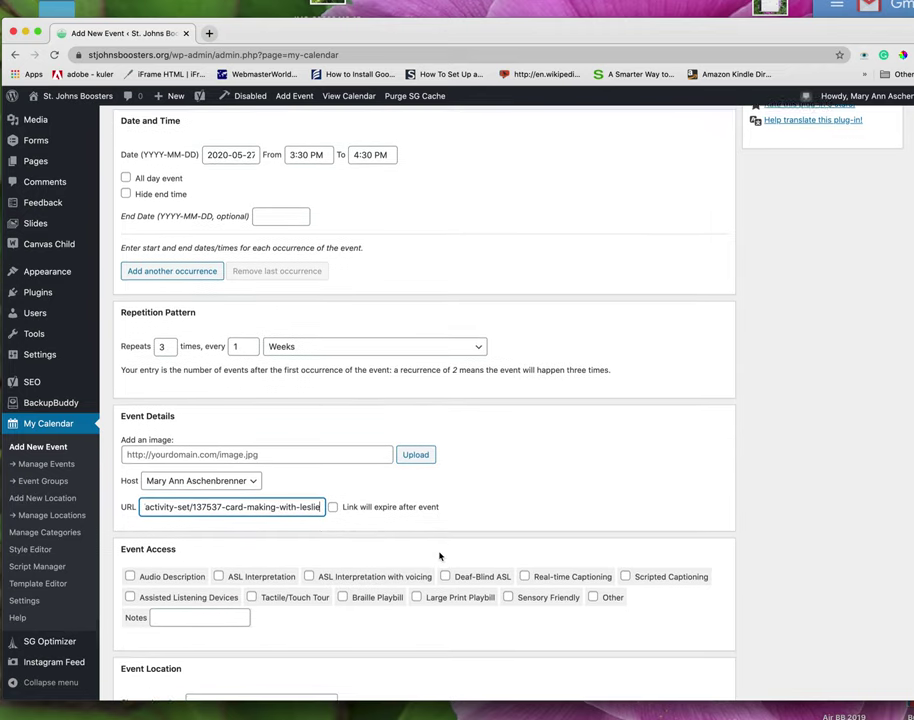
scroll(440, 555, "down", 3)
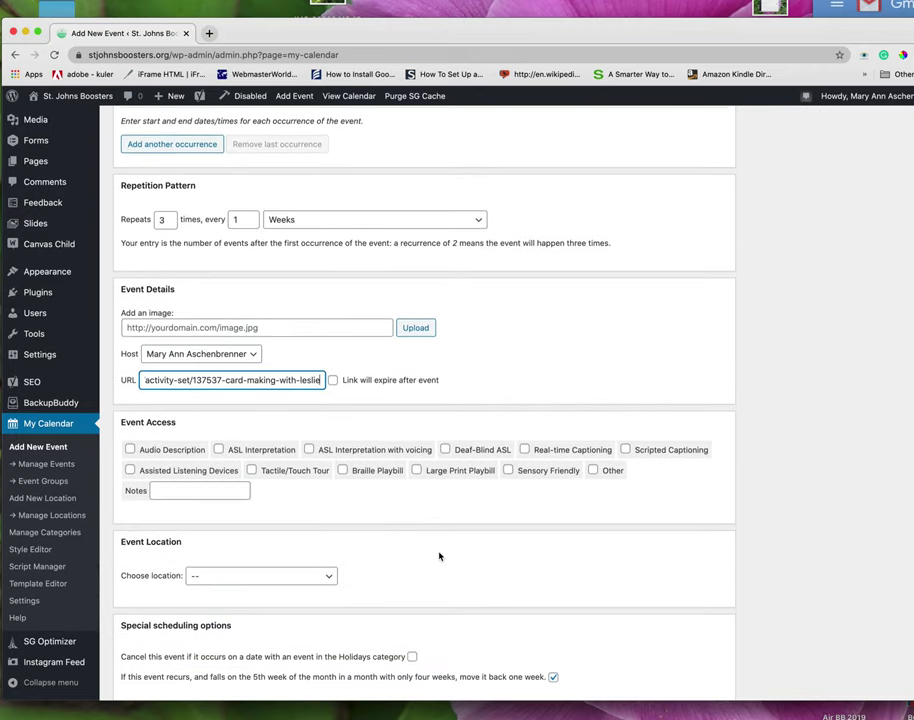
left_click(325, 578)
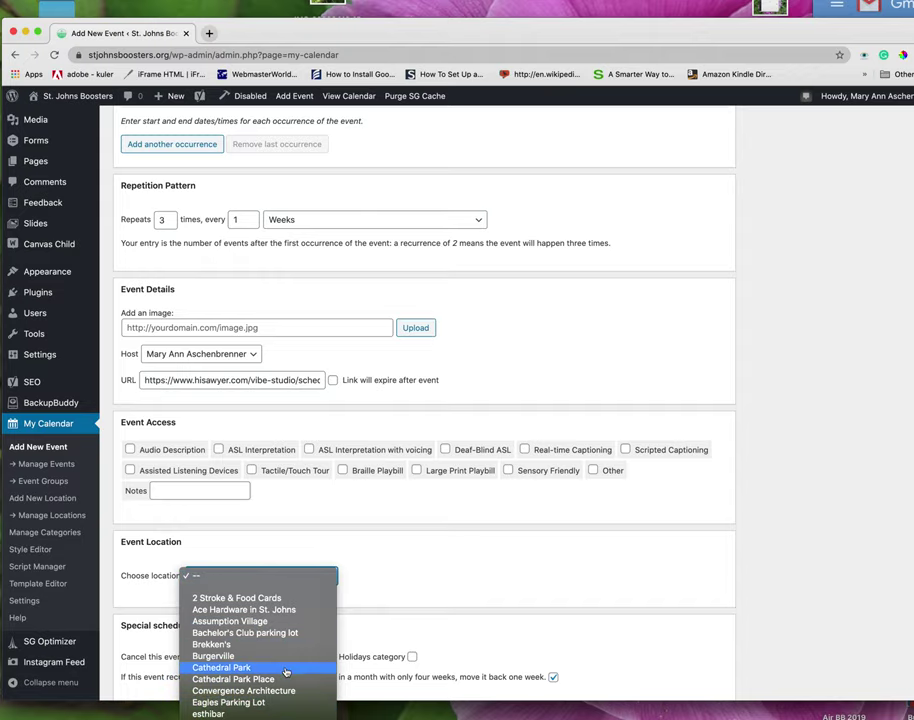
left_click(404, 549)
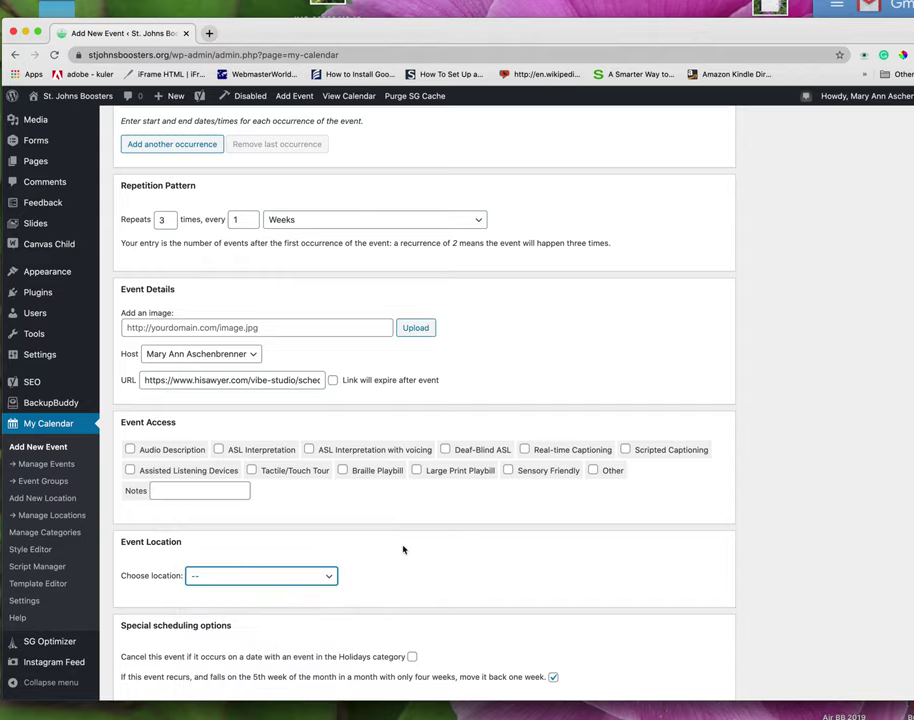
Review the completed event form and publish the card making event
scroll(403, 549, "down", 3)
scroll(403, 549, "up", 7)
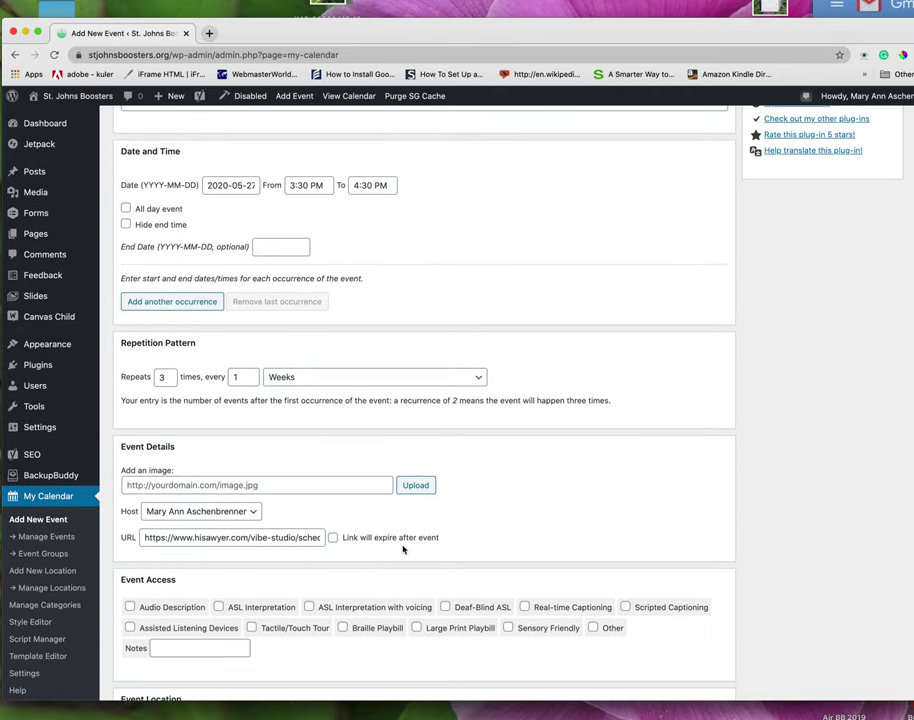
scroll(403, 549, "up", 4)
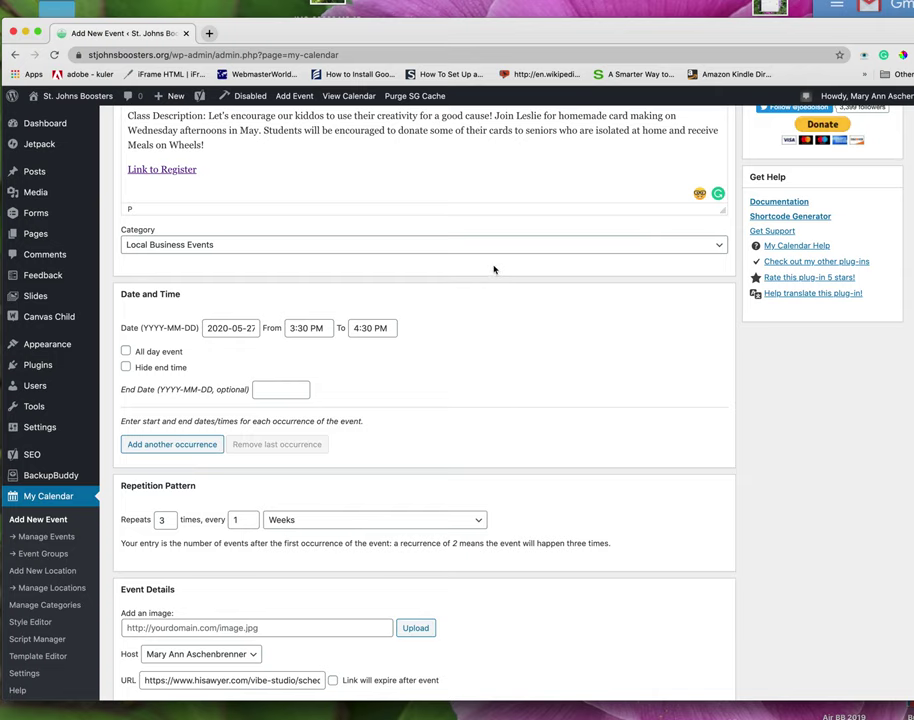
scroll(540, 467, "down", 10)
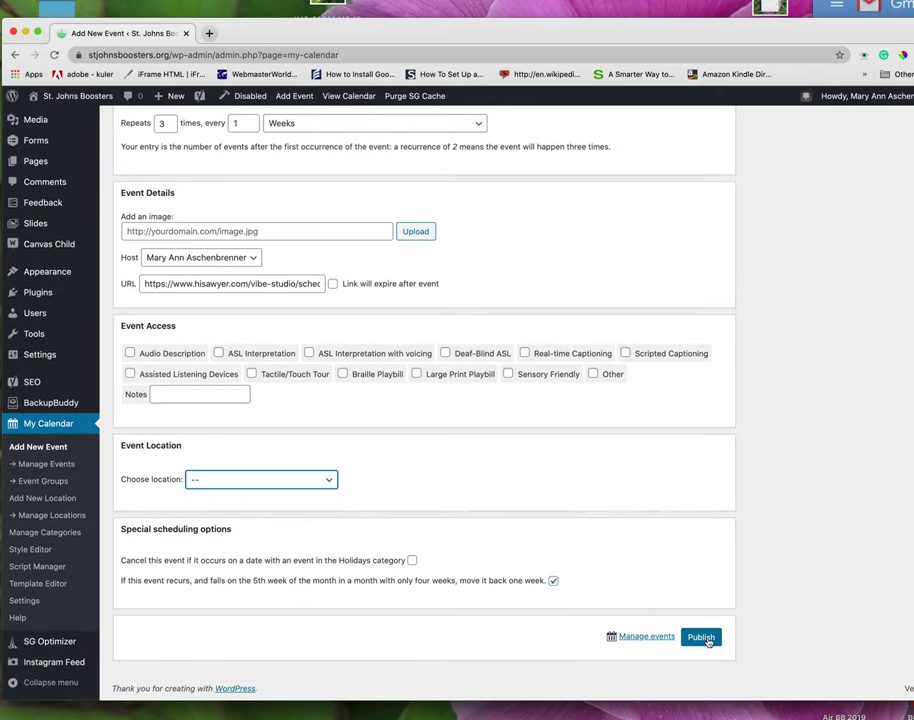
left_click(701, 637)
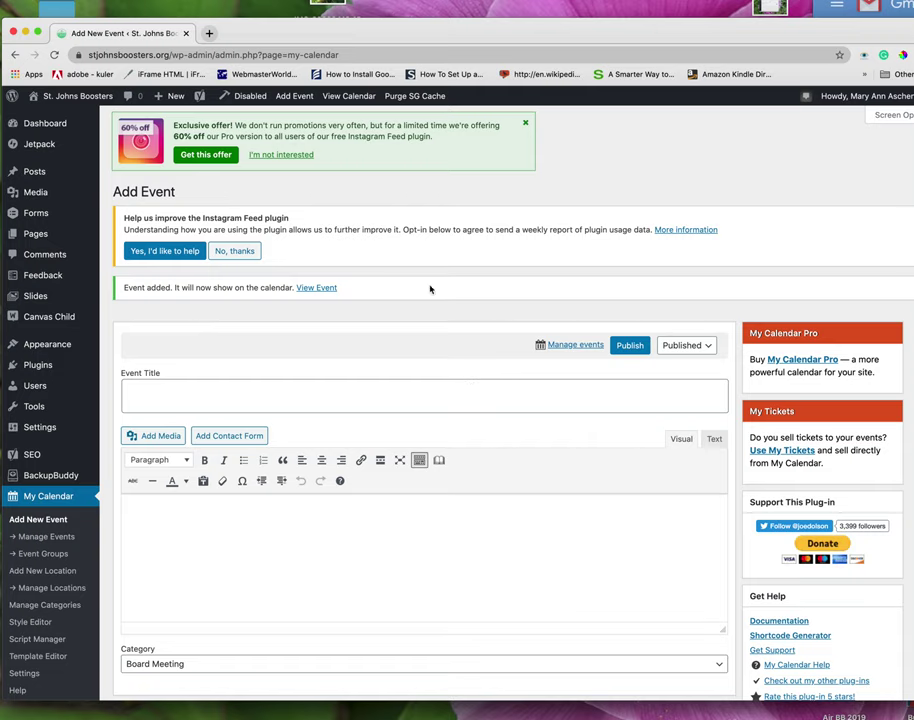
Visit the public St. Johns Boosters site and find the card making class on its May 2020 events calendar
mouse_move(70, 96)
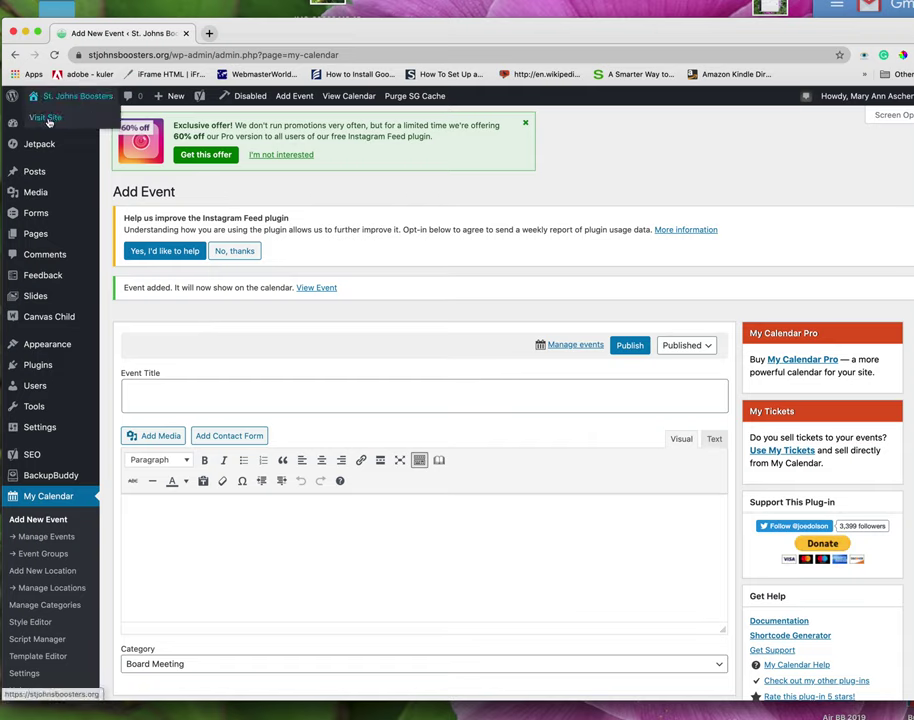
left_click(47, 119)
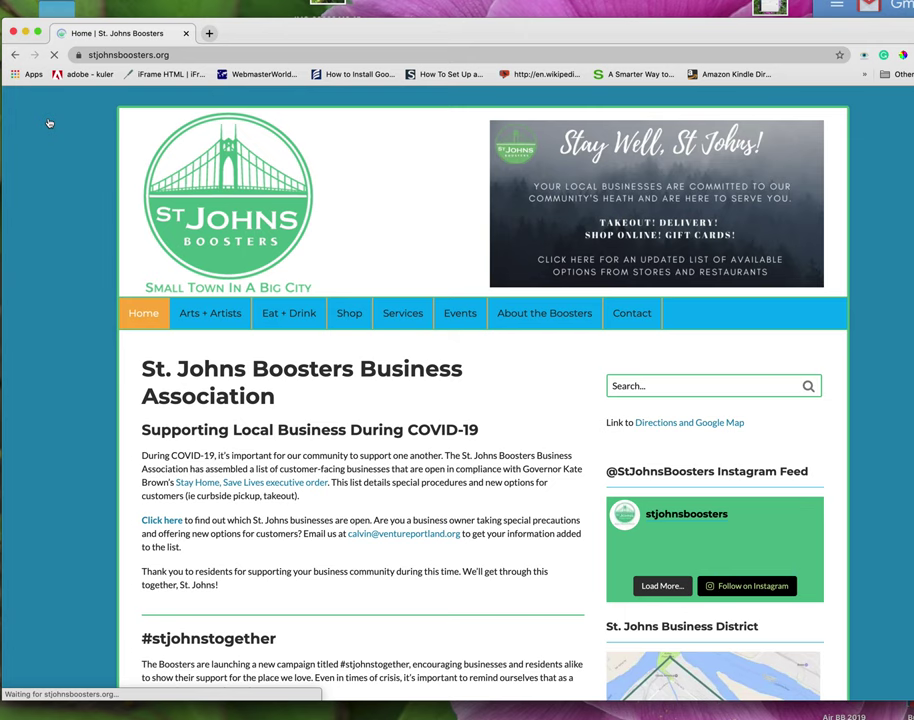
mouse_move(507, 316)
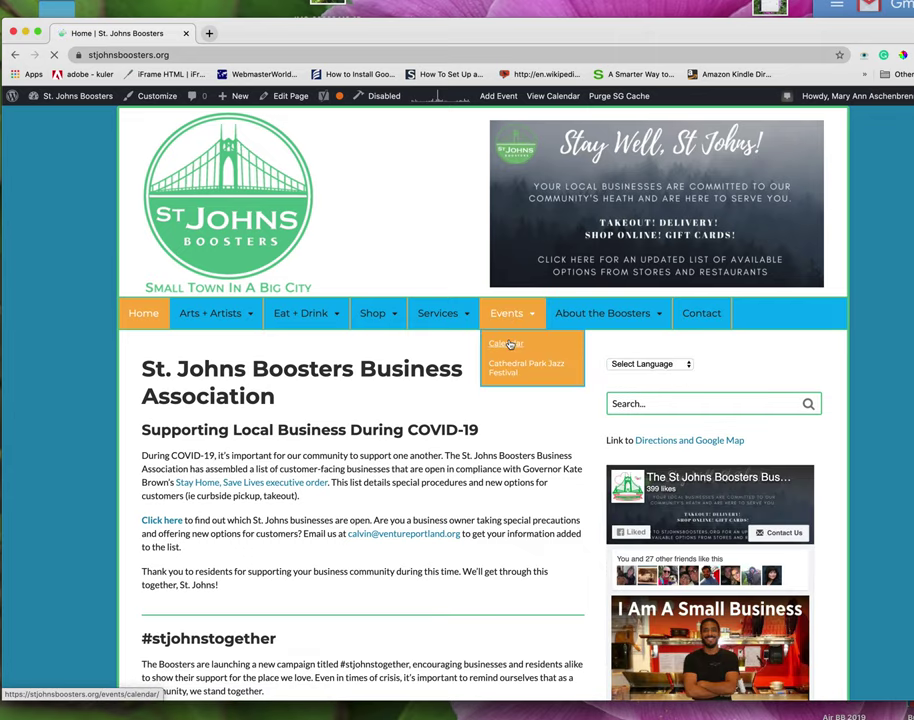
left_click(508, 344)
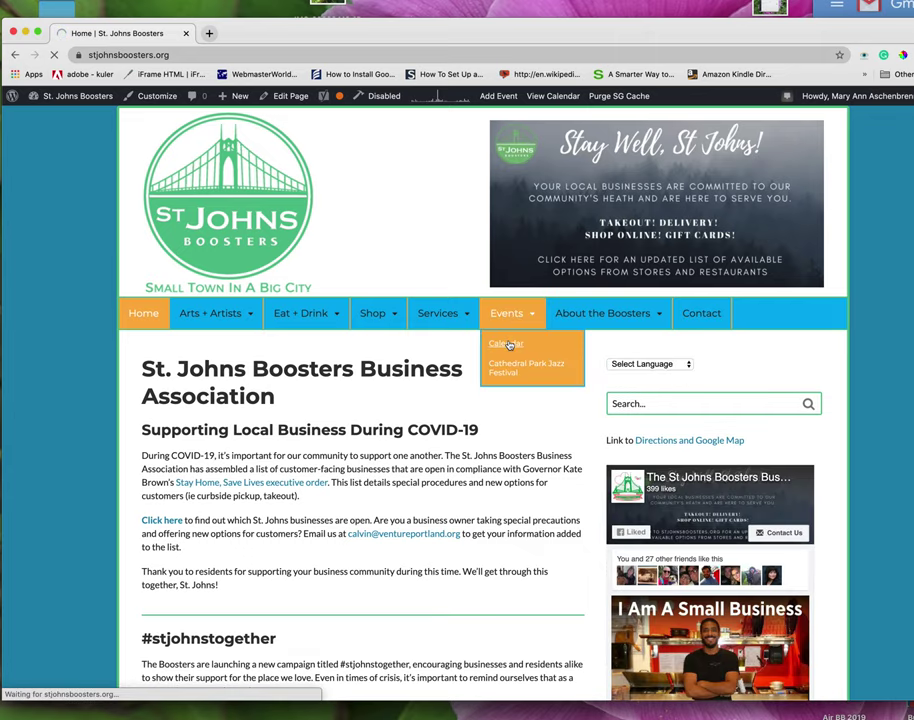
scroll(508, 344, "down", 1)
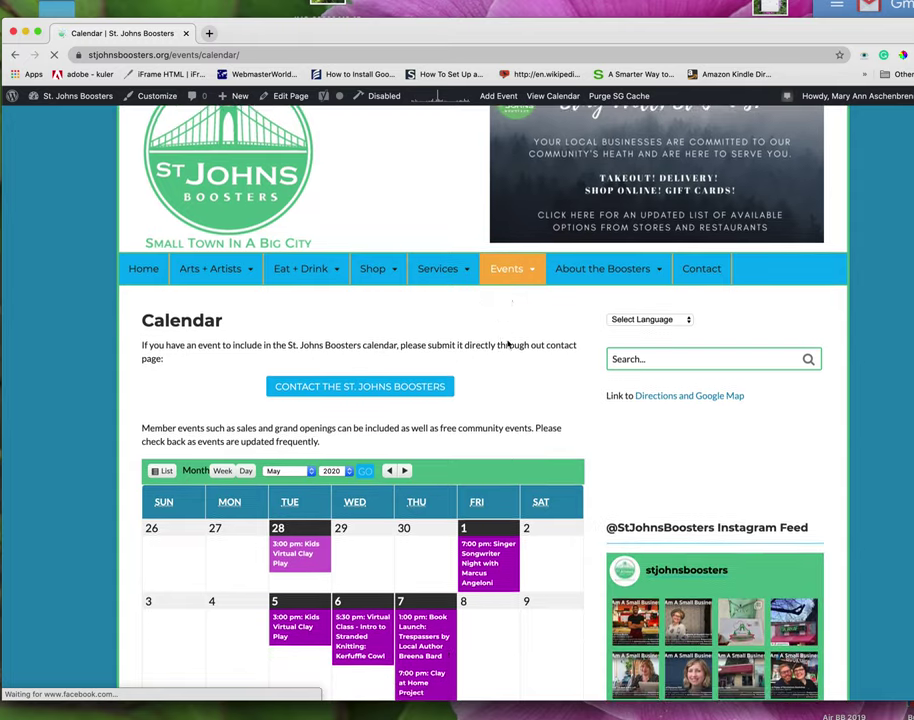
scroll(508, 344, "down", 15)
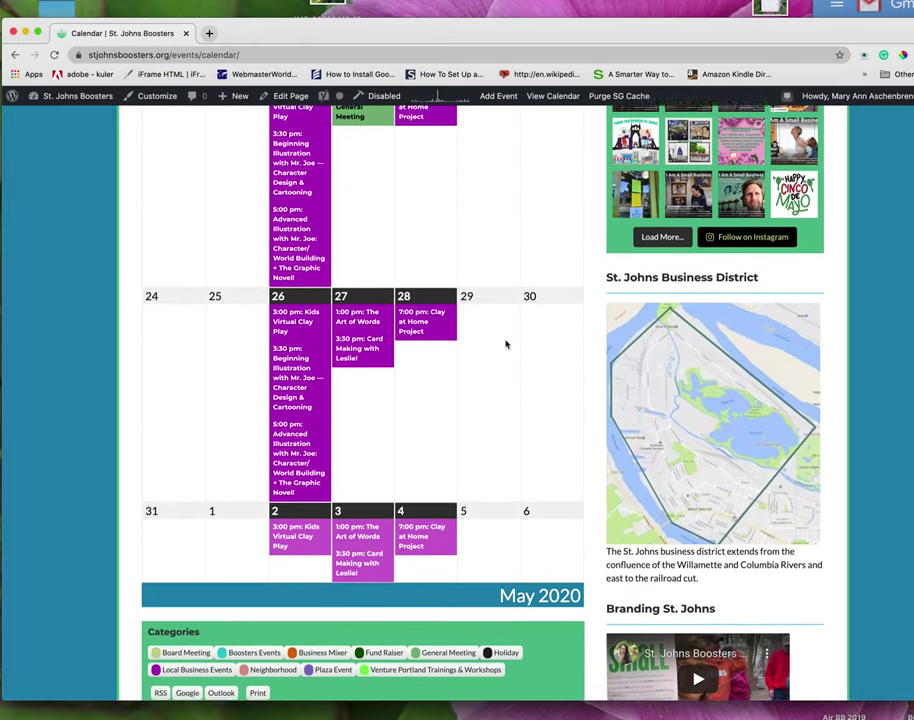
scroll(490, 325, "down", 1)
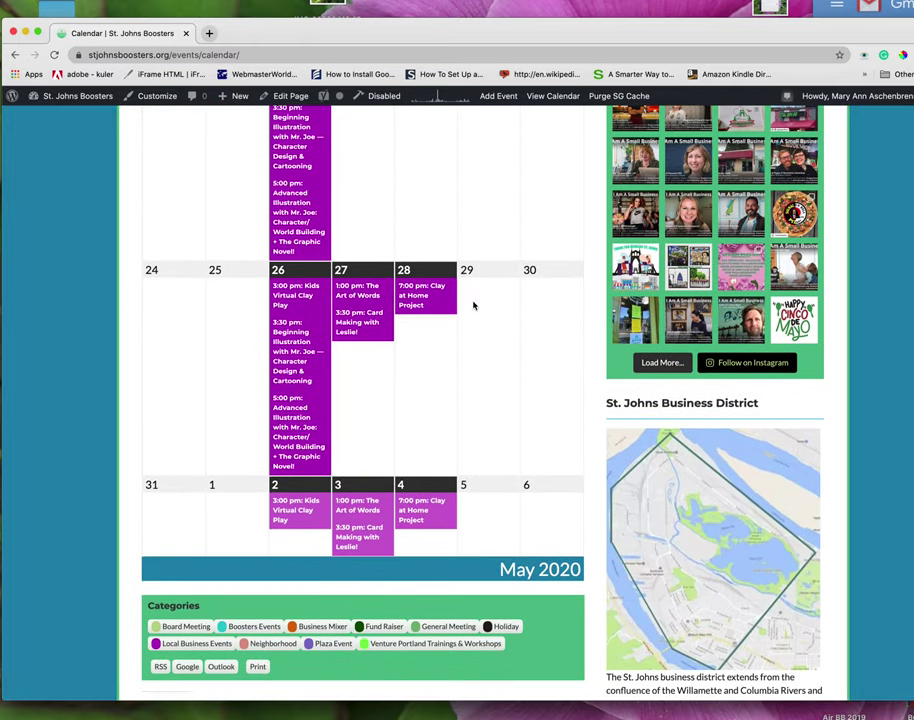
Open the May 27 card making event's details, test its registration and title links, and return to the calendar
left_click(352, 328)
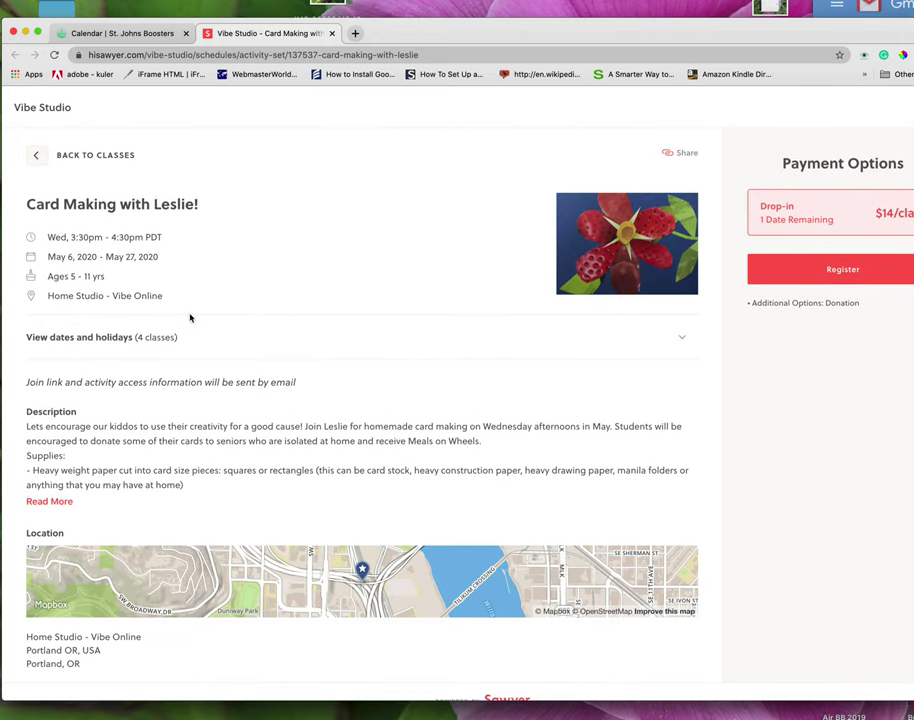
left_click(332, 34)
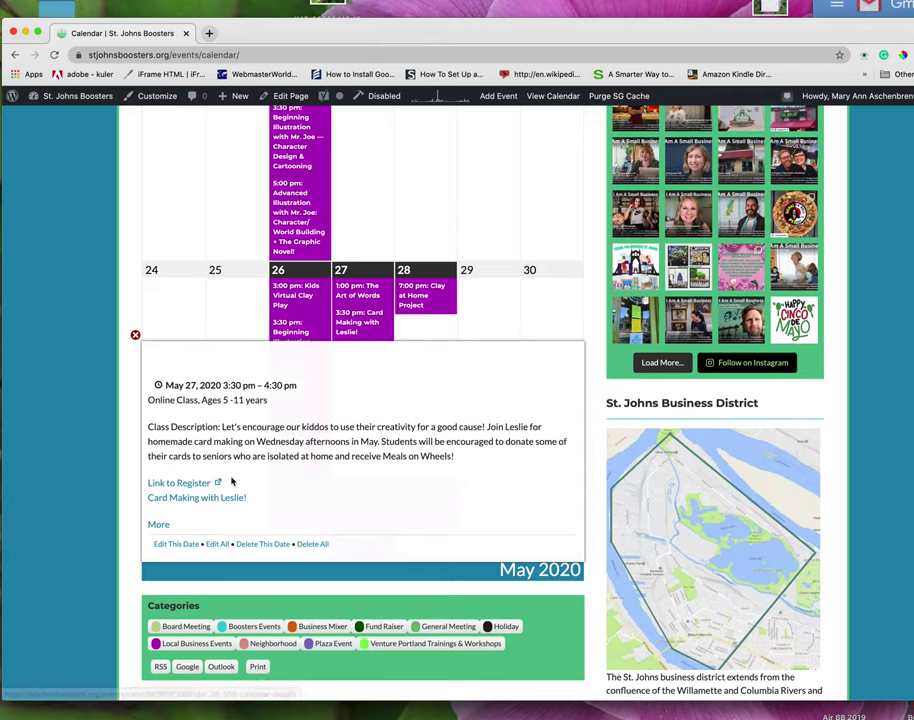
left_click(207, 503)
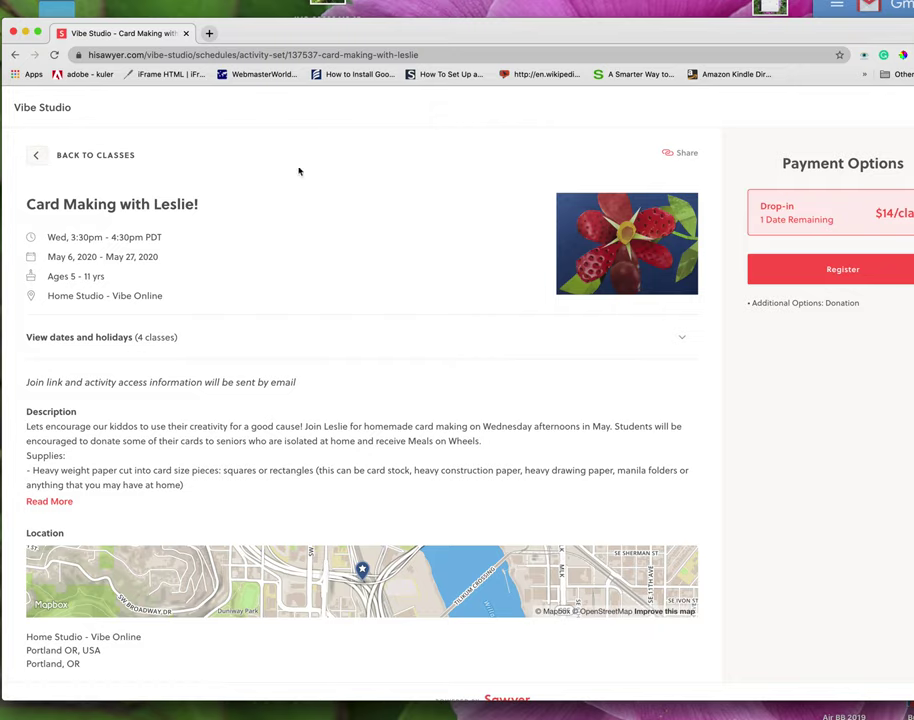
left_click(14, 54)
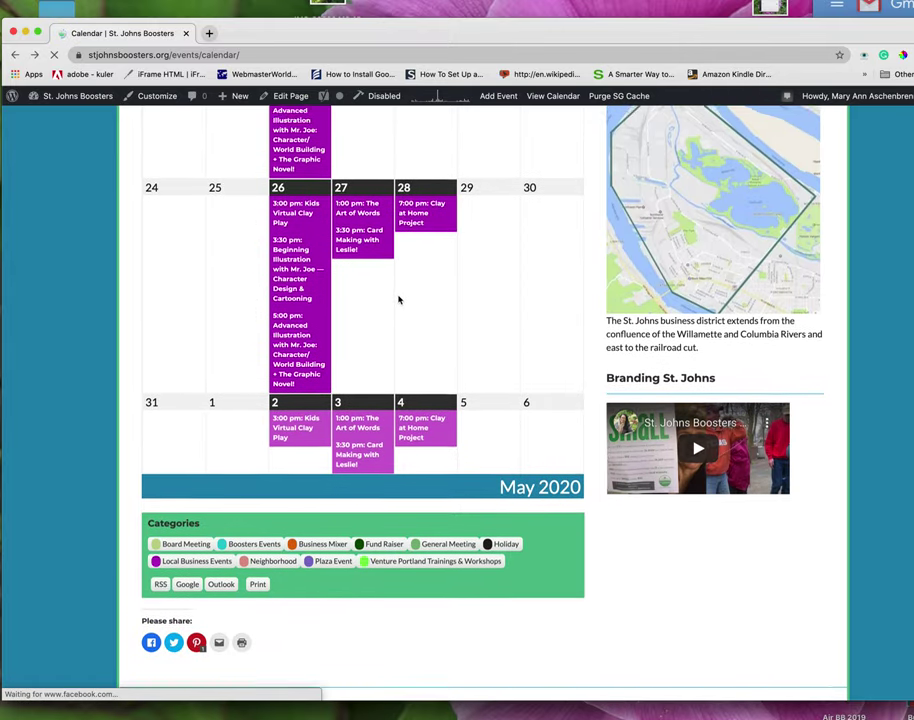
Show June 2020 on the public calendar and check it for the recurring card making classes
scroll(397, 300, "up", 10)
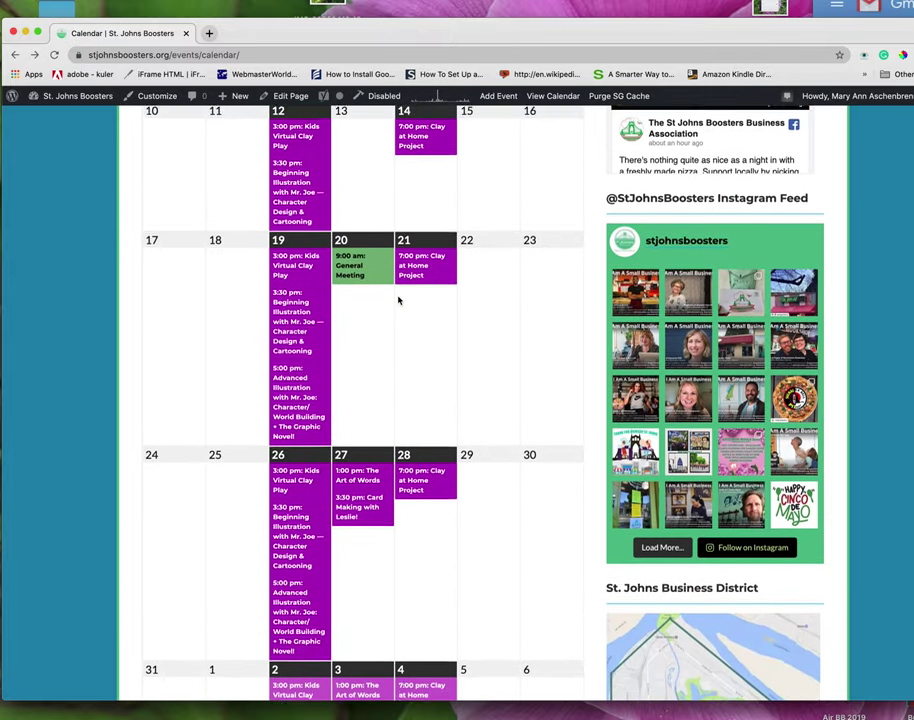
mouse_move(380, 313)
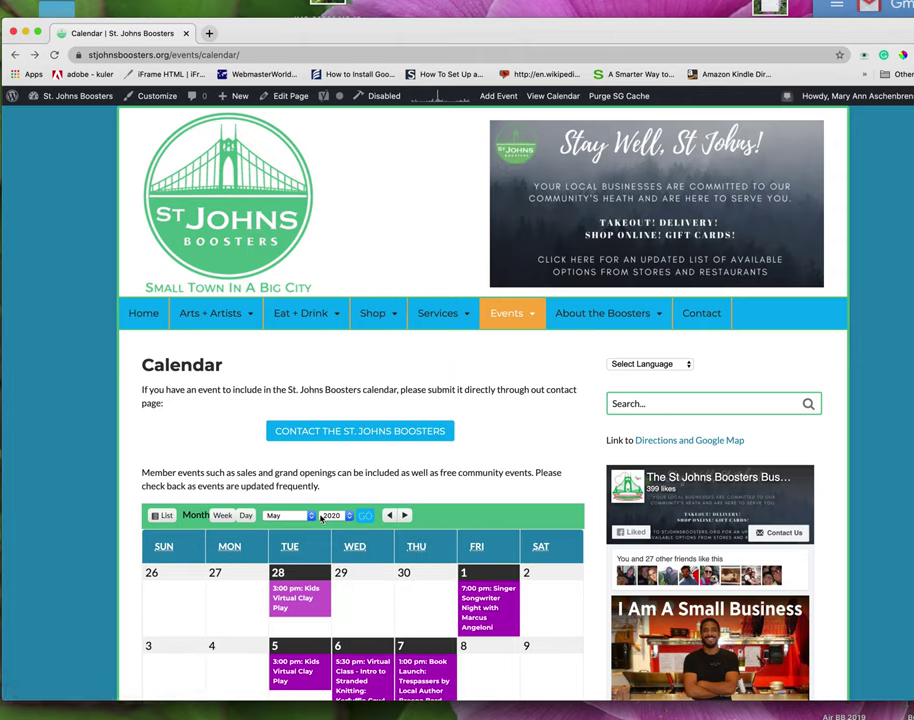
left_click(312, 517)
left_click(300, 525)
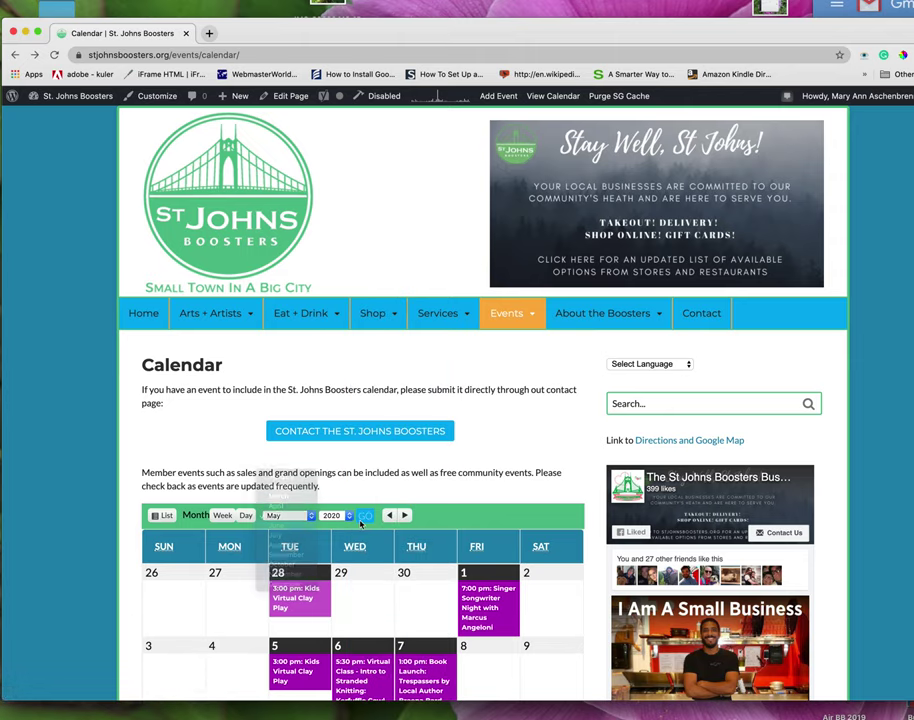
left_click(366, 518)
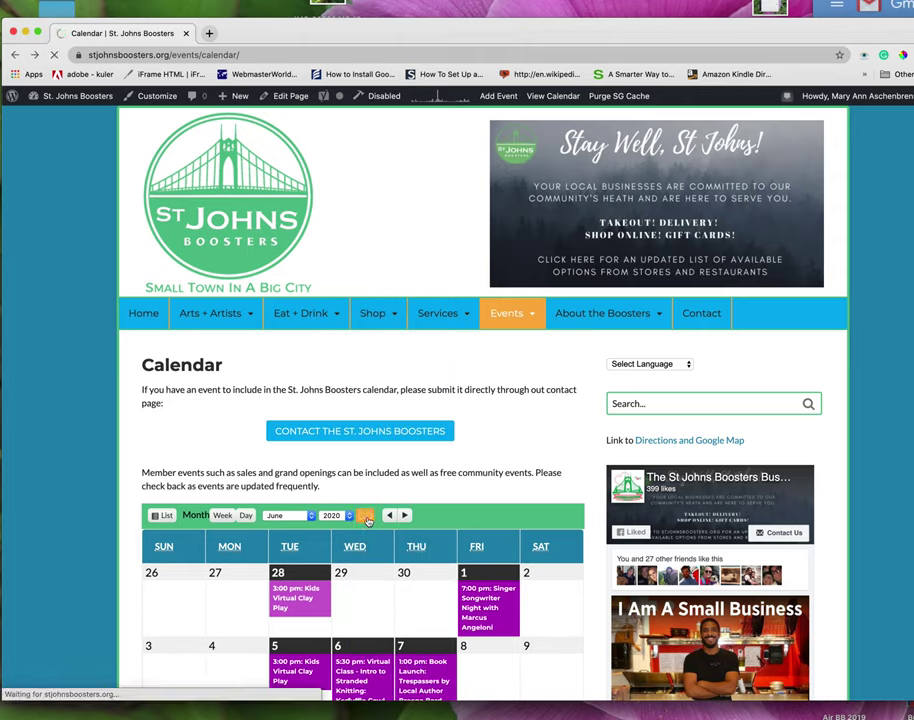
scroll(370, 516, "down", 5)
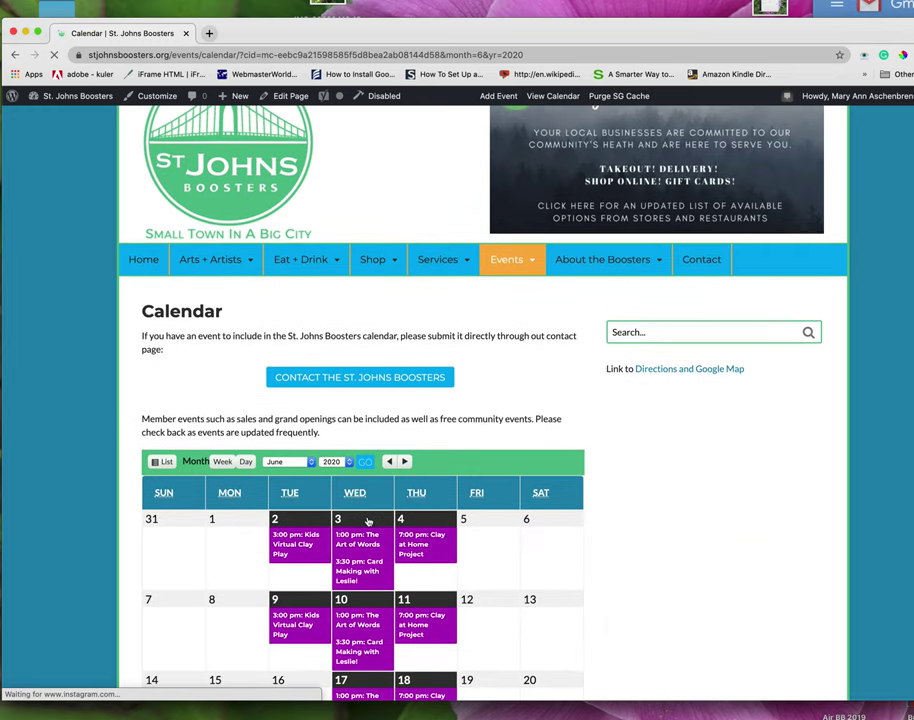